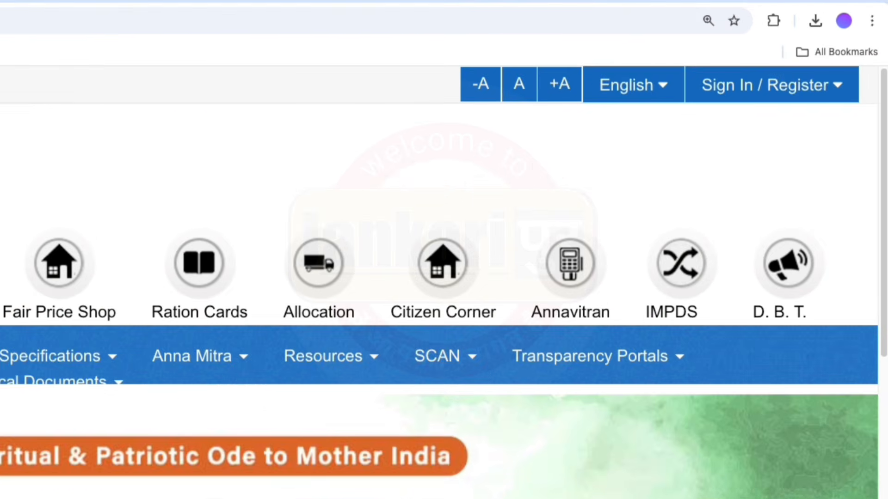
- Go from Sign In / Register via Public Log In to the 'New User! Sign up here' form, accepting cookies
click(742, 71)
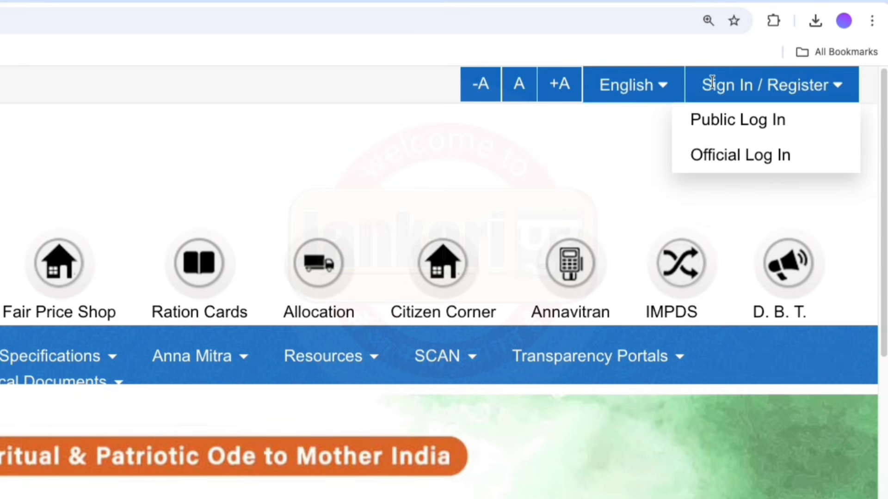
click(716, 121)
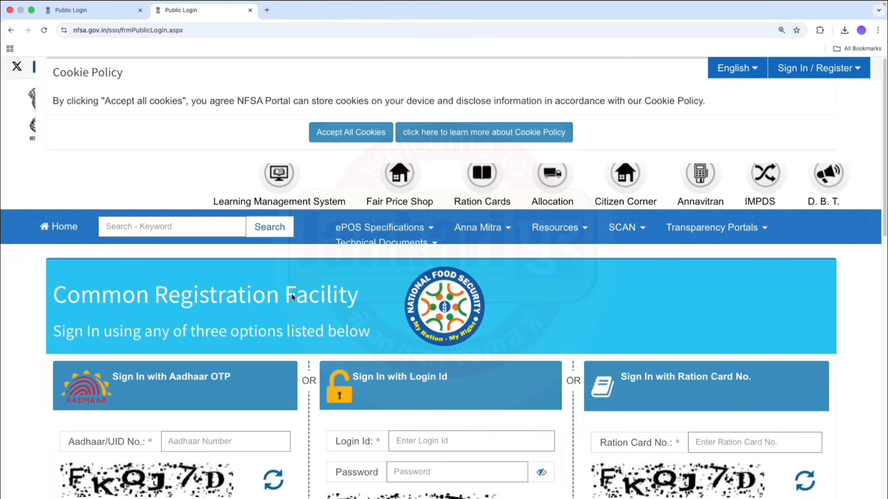
click(351, 132)
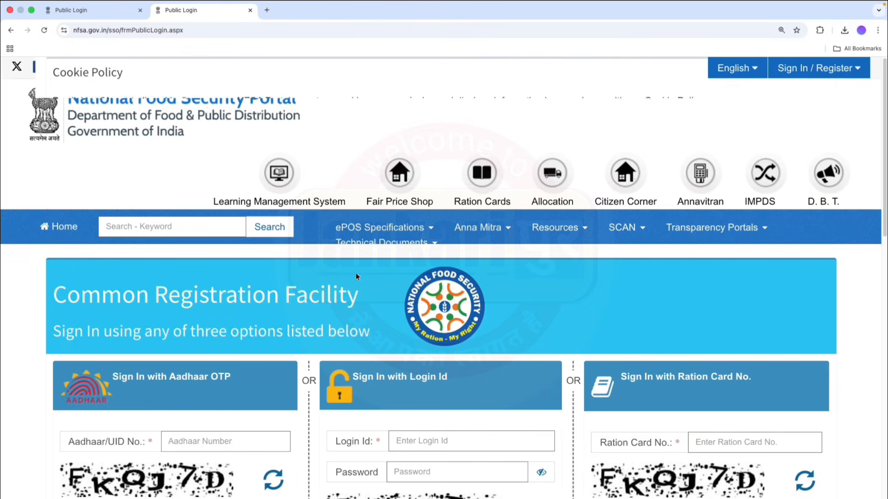
scroll(357, 327, down, 4)
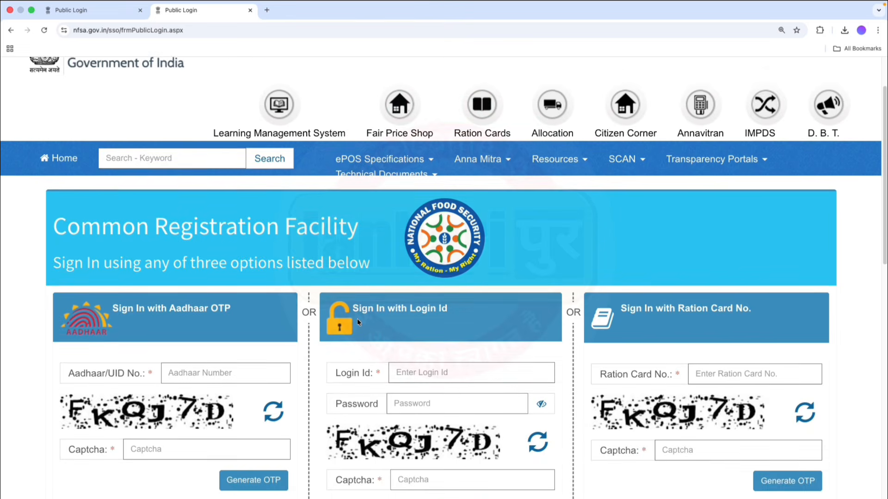
scroll(357, 318, down, 3)
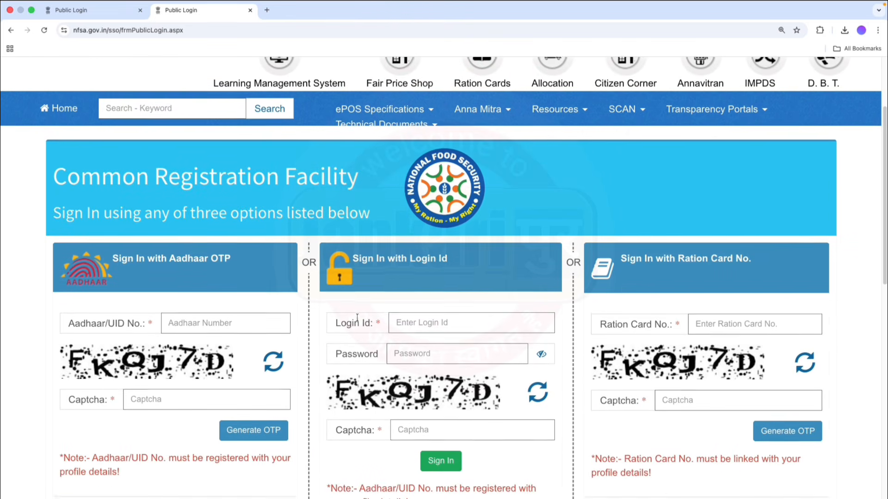
scroll(357, 316, down, 3)
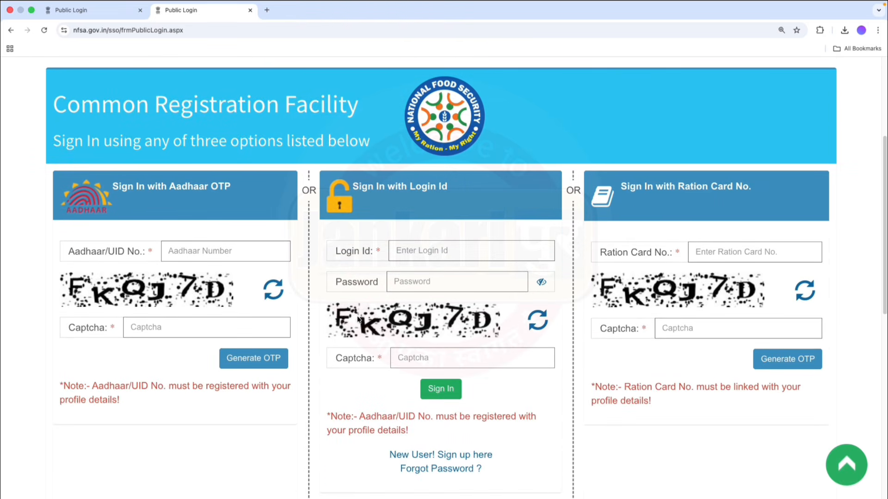
scroll(359, 320, down, 1)
scroll(359, 319, down, 1)
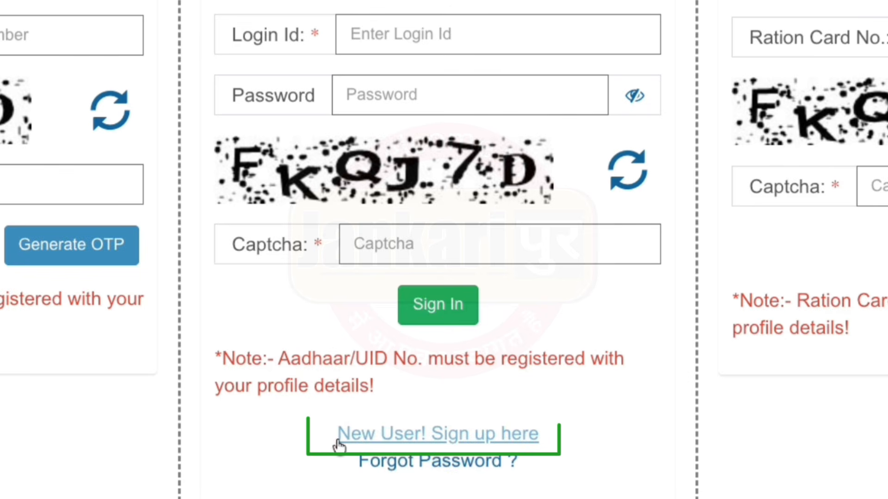
click(410, 439)
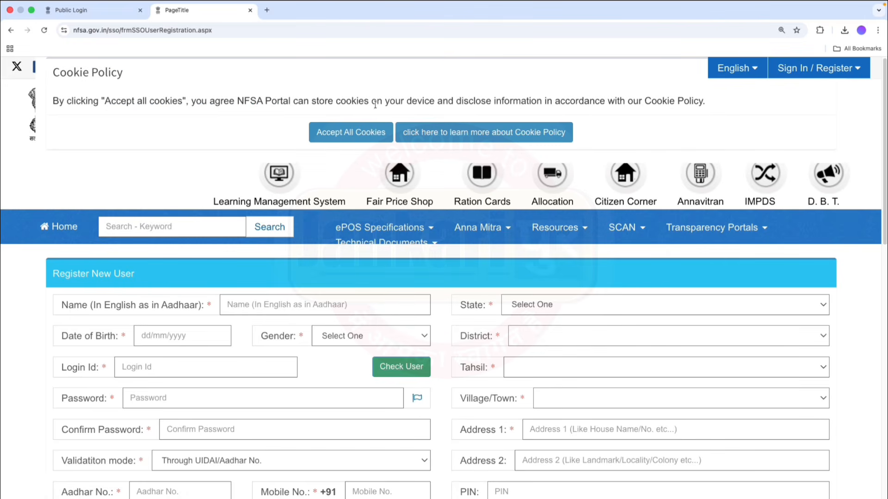
- Accept cookies and pick state Uttar Pradesh, district AGRA, tahsil Agra and village/town Agra (CB)
click(342, 132)
scroll(474, 388, down, 3)
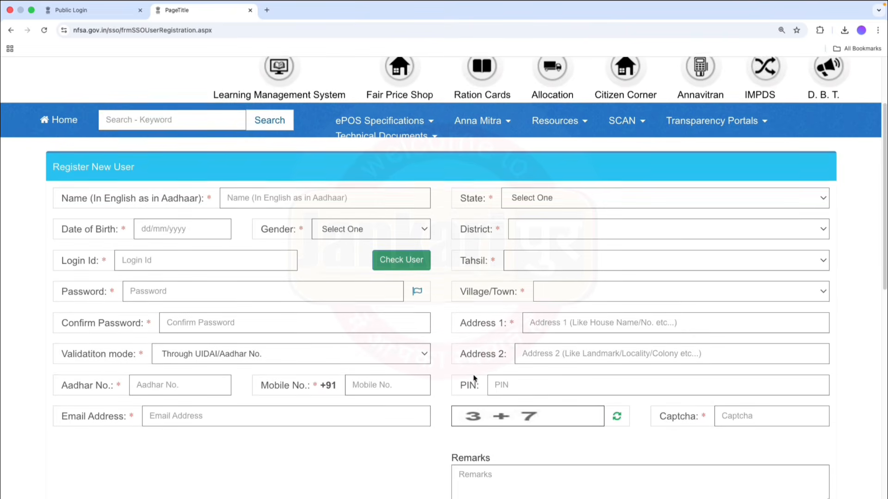
scroll(473, 378, down, 2)
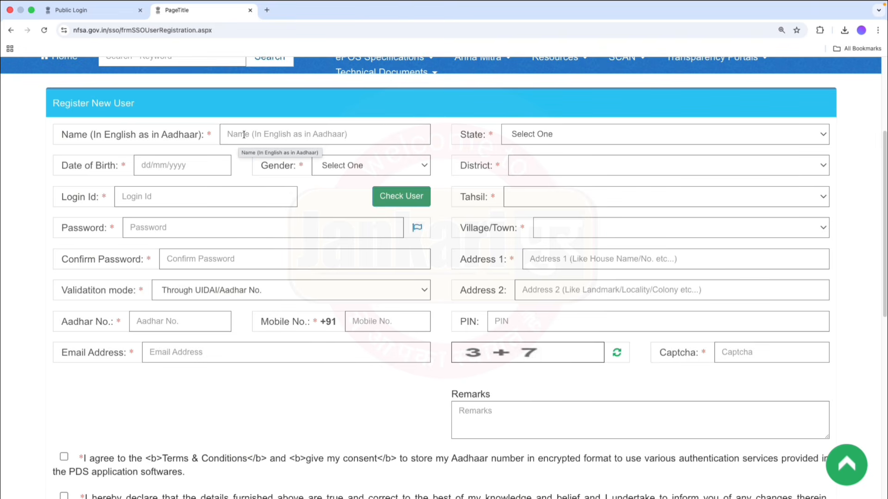
click(537, 135)
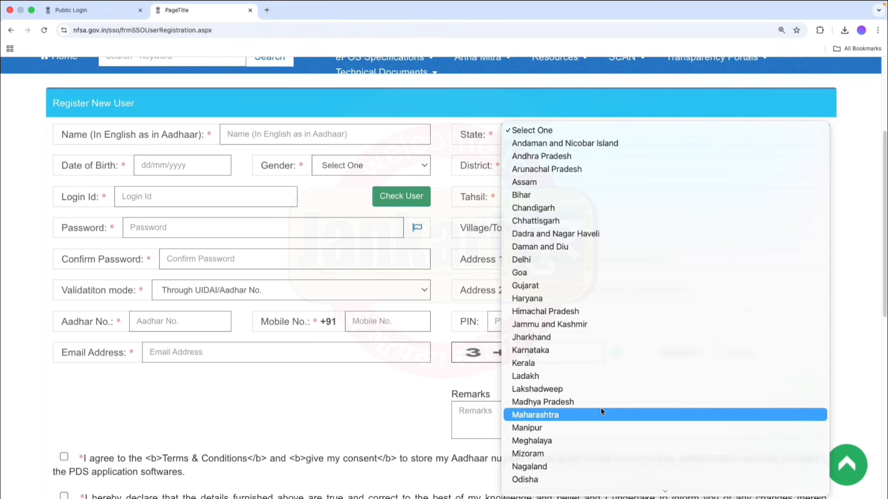
scroll(601, 410, down, 3)
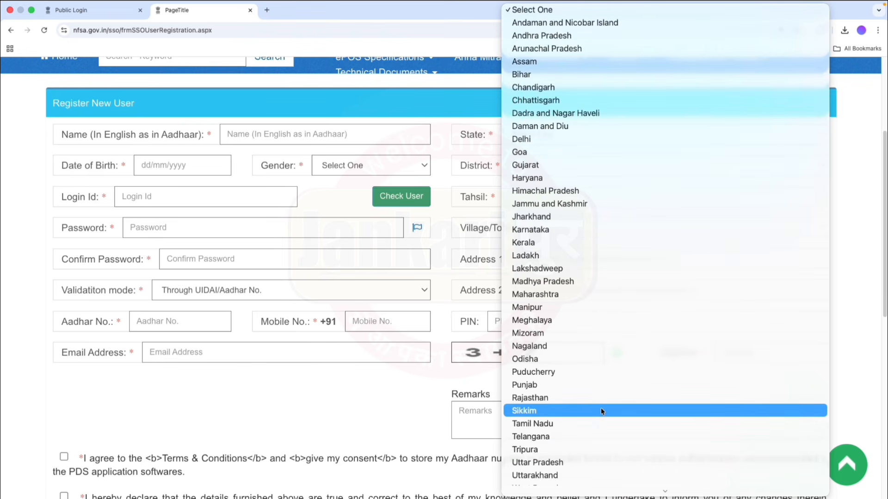
click(591, 461)
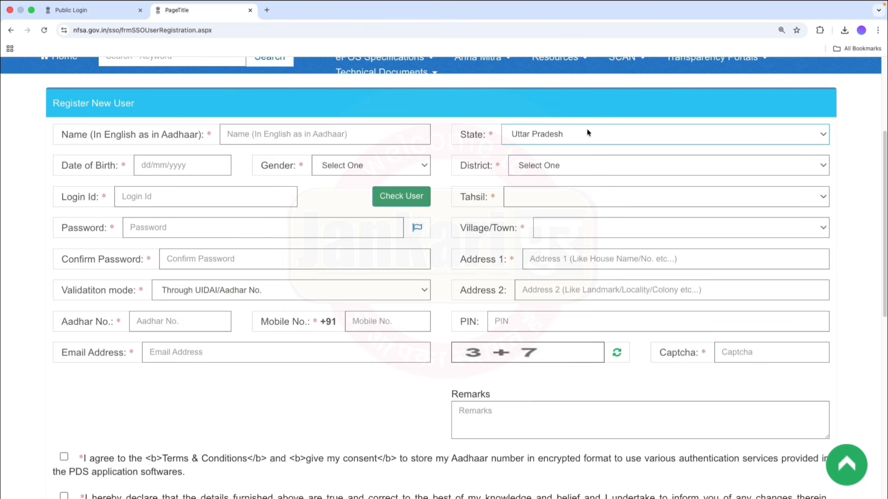
click(578, 164)
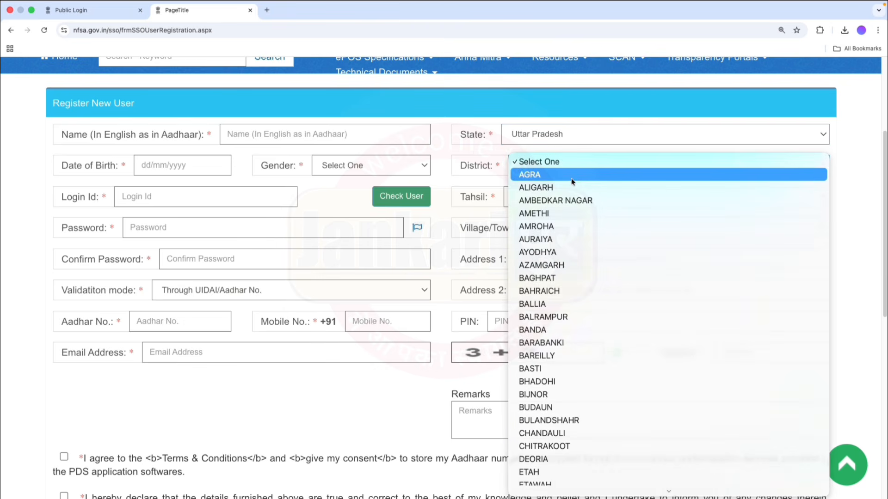
click(571, 180)
click(560, 195)
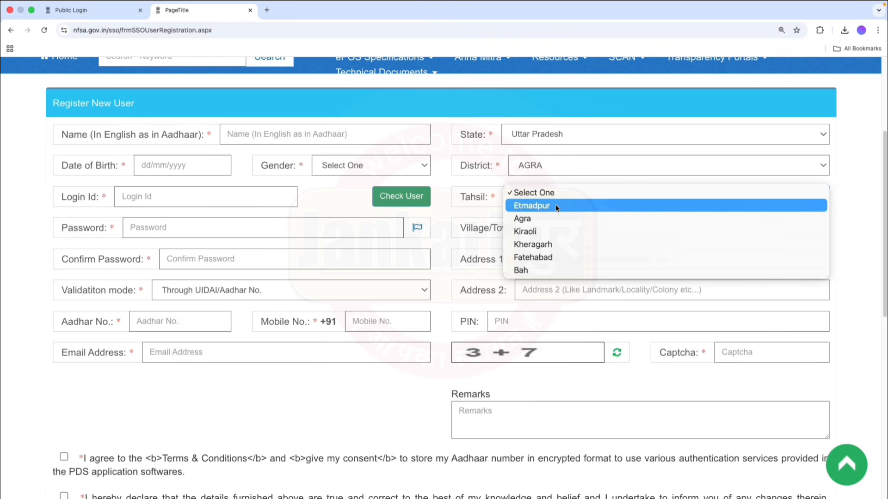
click(551, 218)
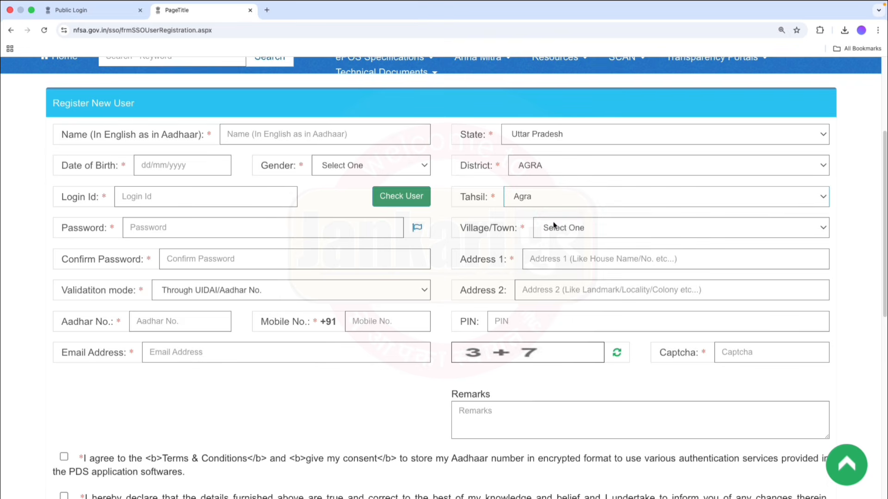
click(553, 228)
click(554, 246)
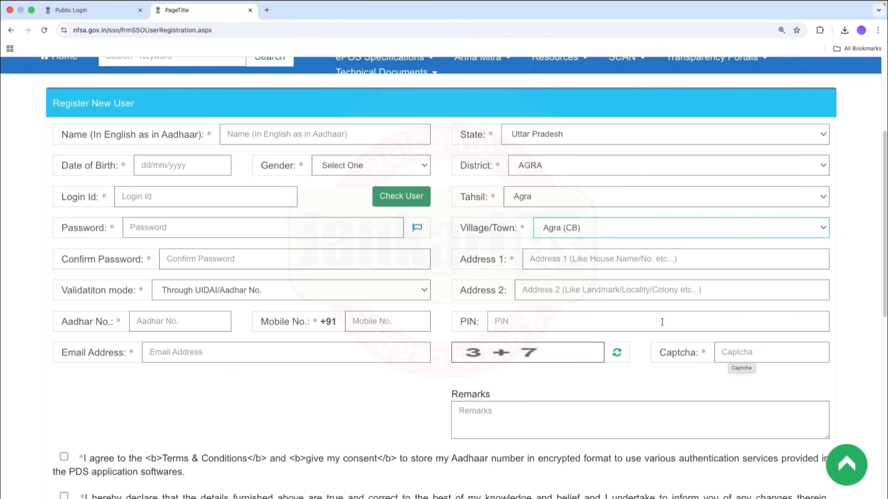
- Set the registrant's gender to Female, leaving date of birth empty
click(142, 167)
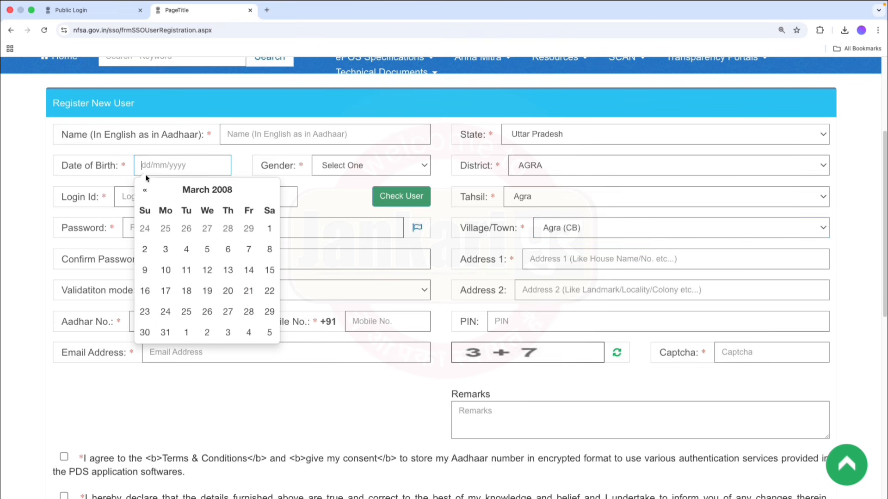
click(354, 201)
click(358, 171)
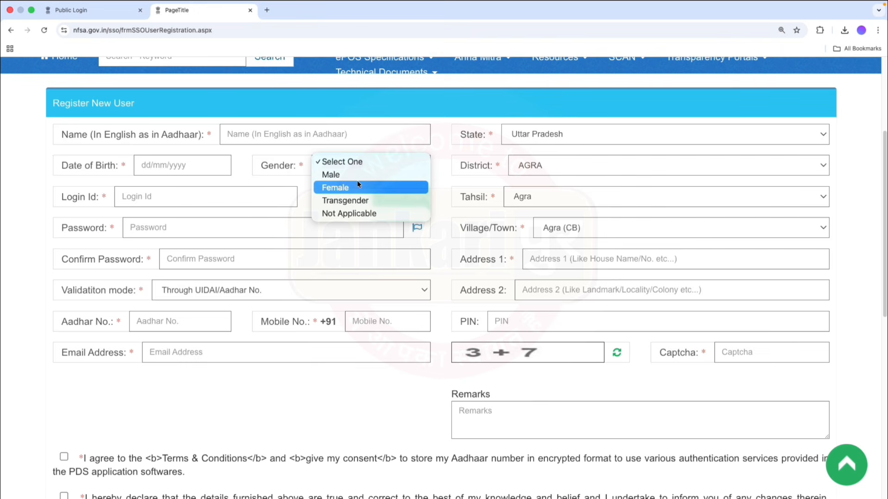
click(357, 186)
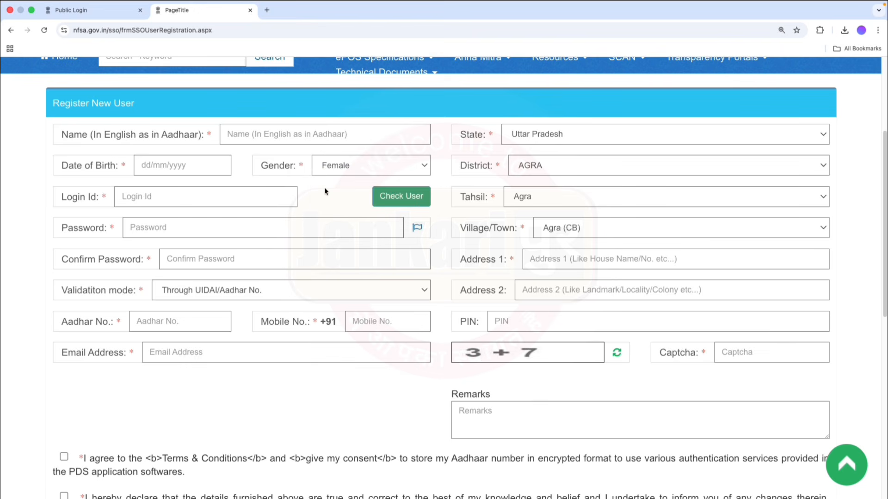
- Enter a login ID, check its availability, and keep validation mode as UIDAI/Aadhar No
click(160, 198)
text(fdgh565)
click(383, 200)
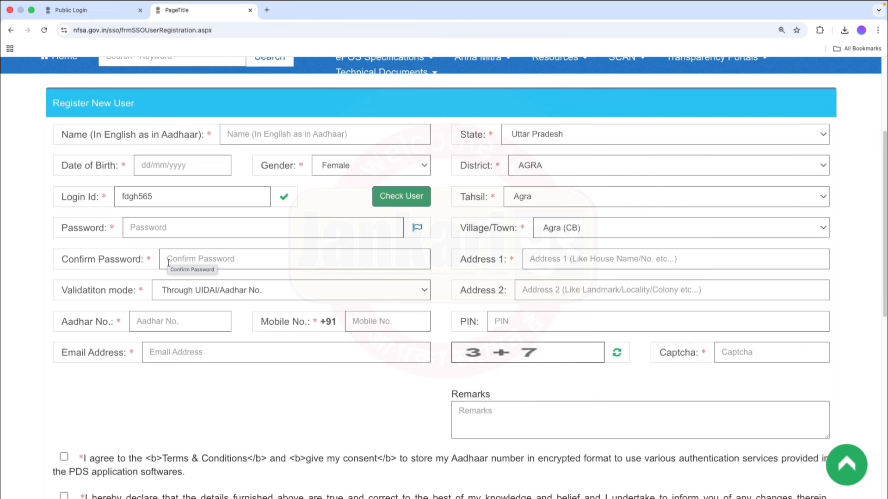
click(182, 293)
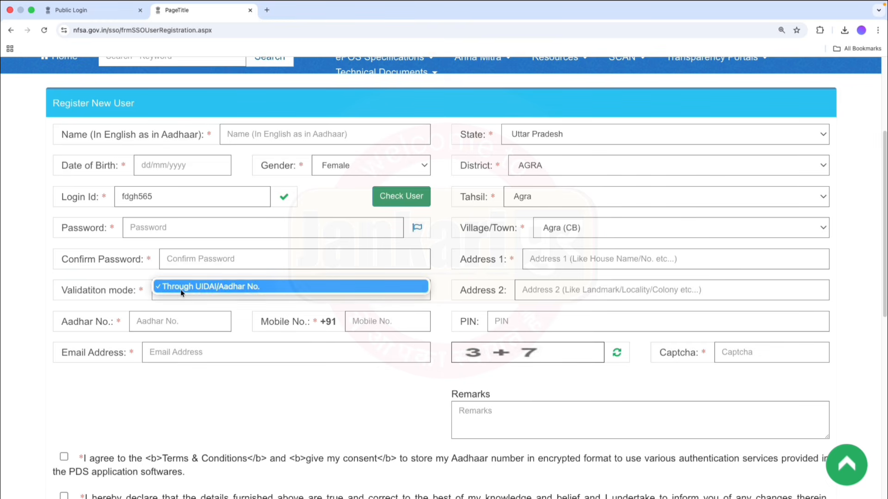
click(180, 290)
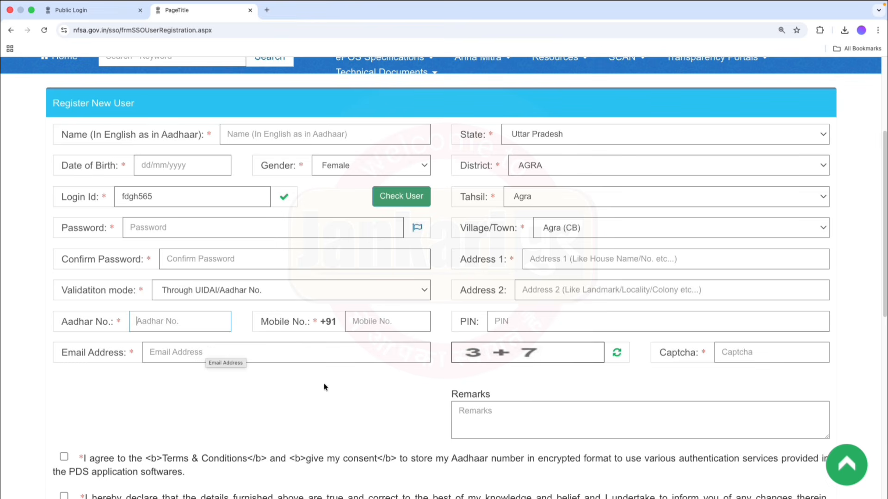
- Tick the terms/Aadhaar consent and the true-details declaration checkboxes
drag(438, 393, 492, 397)
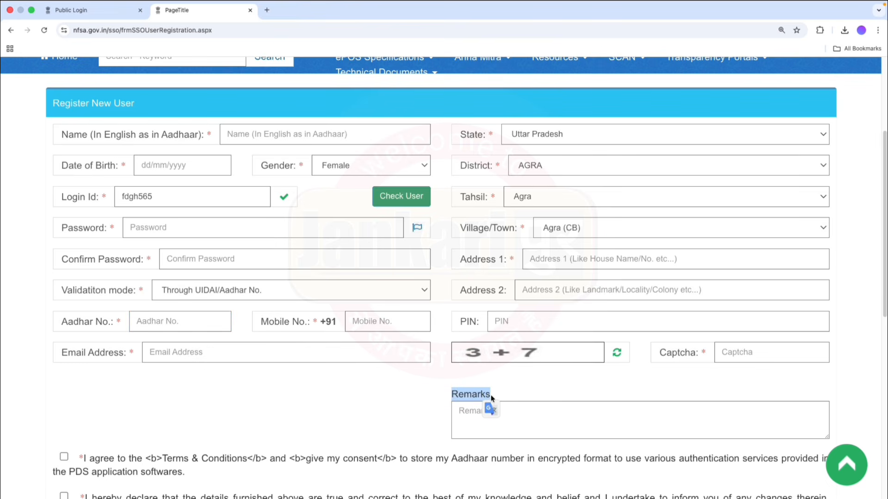
click(435, 412)
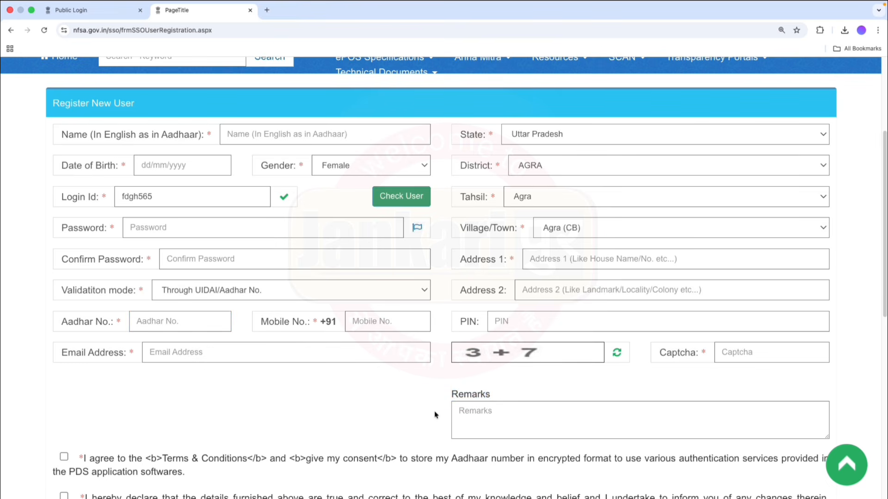
scroll(434, 411, down, 4)
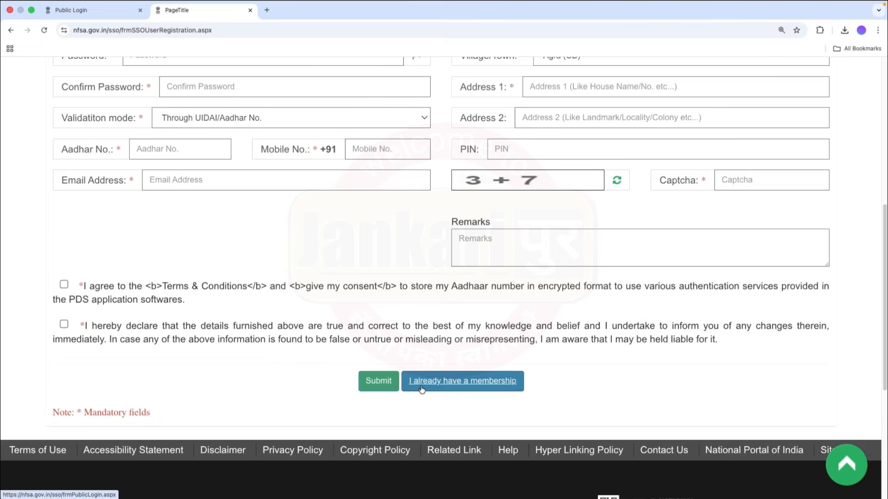
click(64, 286)
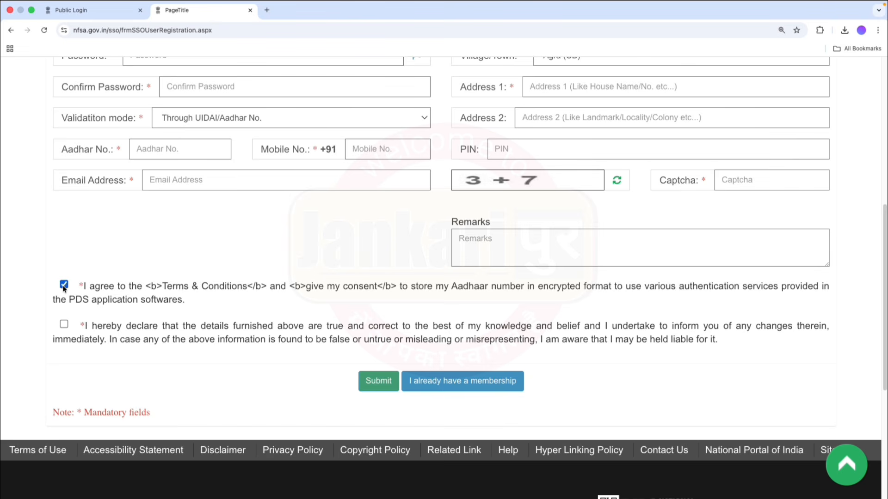
click(64, 324)
scroll(359, 305, down, 1)
scroll(358, 300, up, 8)
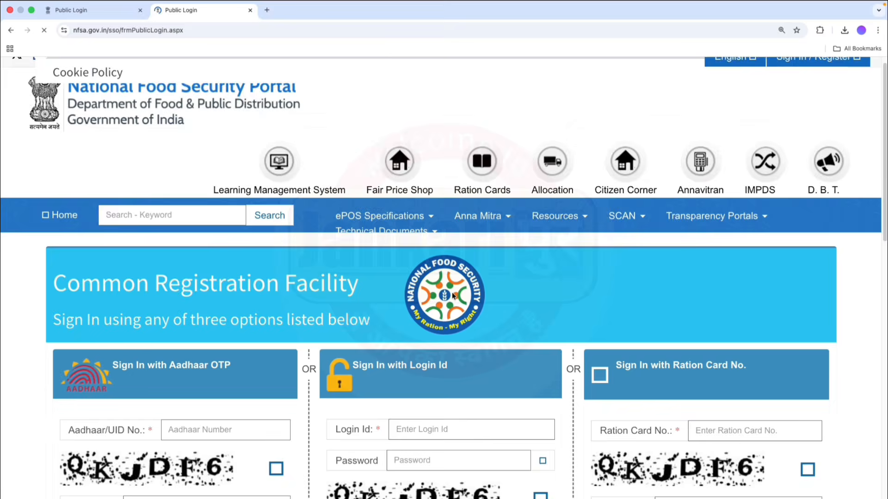
- Accept cookies, enter the captcha and the received Aadhaar OTP, and sign in
scroll(451, 293, down, 2)
scroll(452, 290, down, 1)
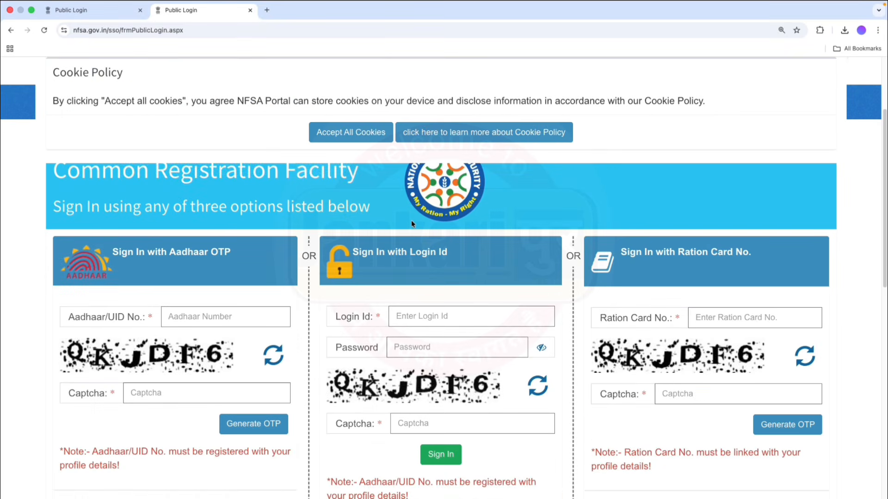
click(370, 137)
scroll(394, 256, down, 1)
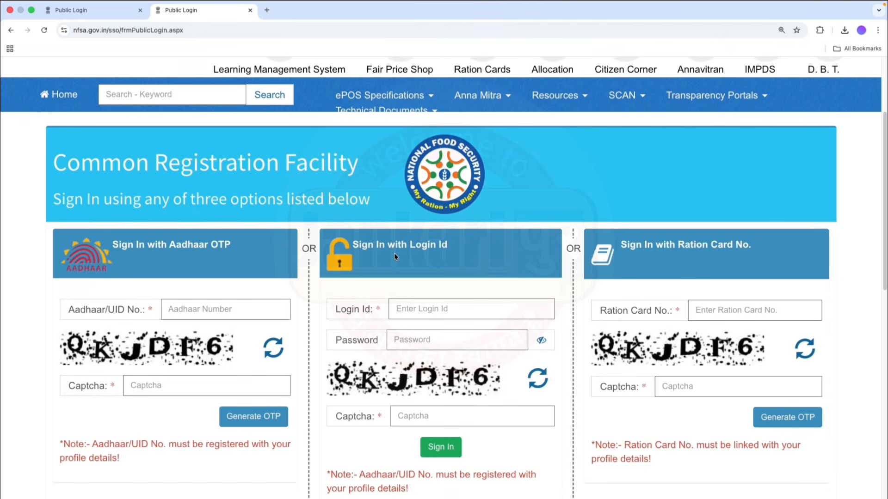
scroll(394, 255, down, 1)
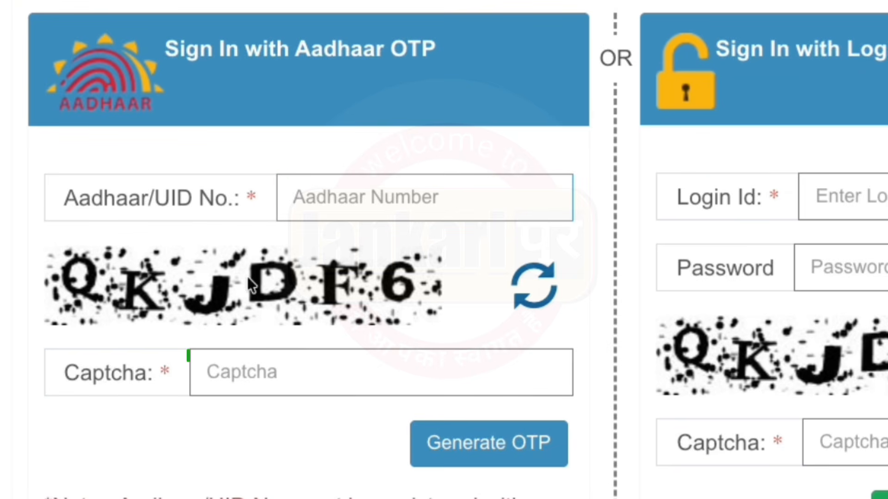
click(246, 376)
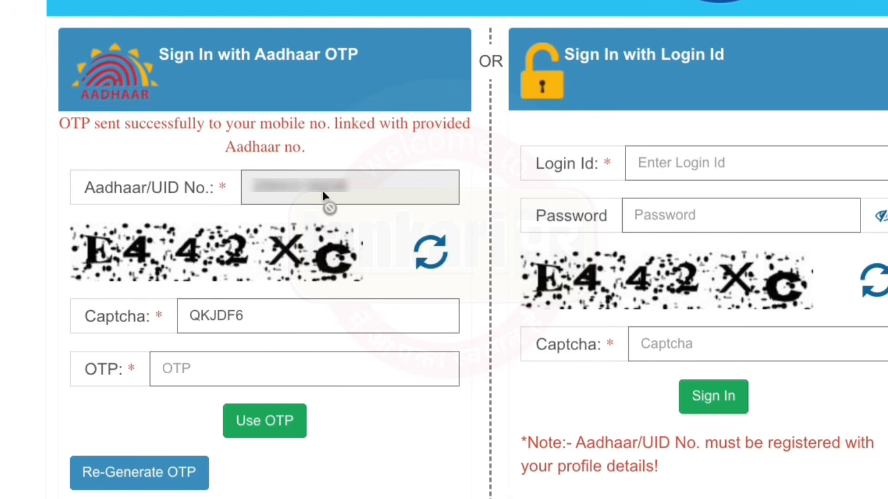
click(181, 370)
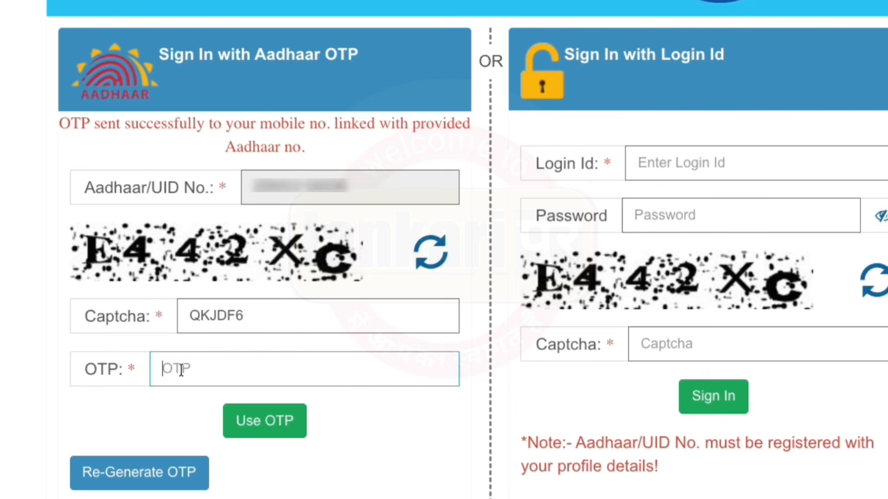
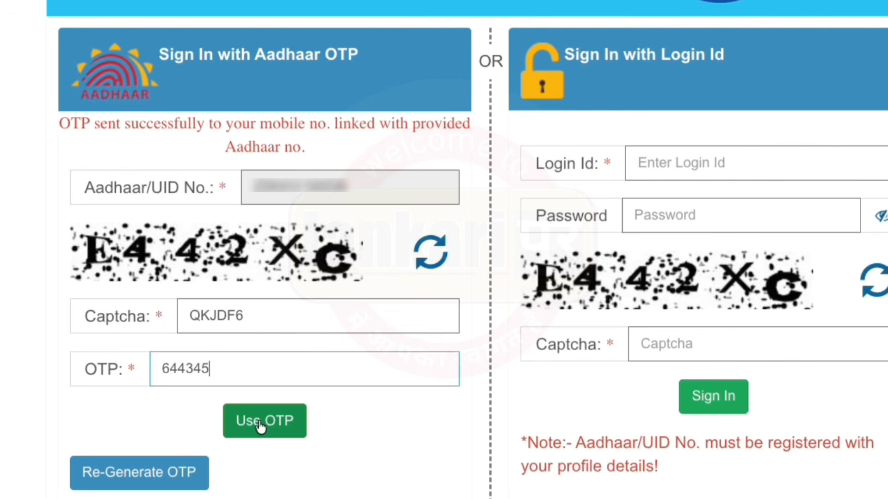
click(283, 437)
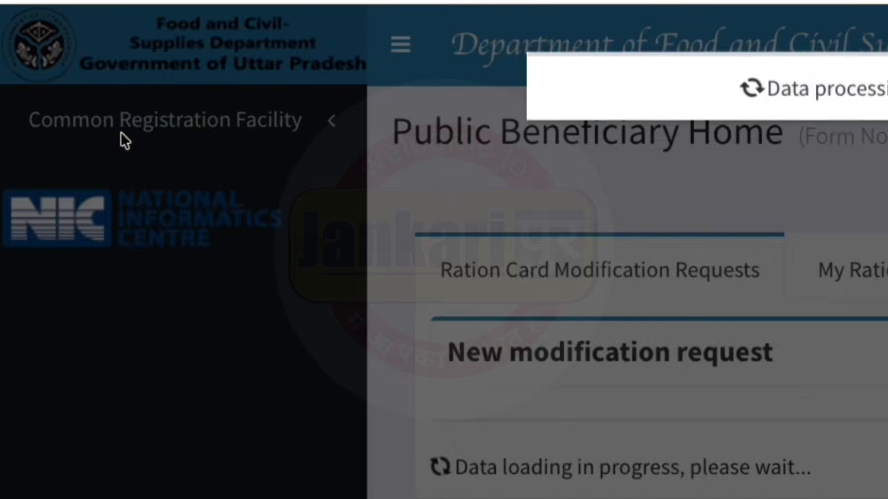
- Open New Registration under Common Registration Facility and choose Uttarakhand as the state
click(220, 134)
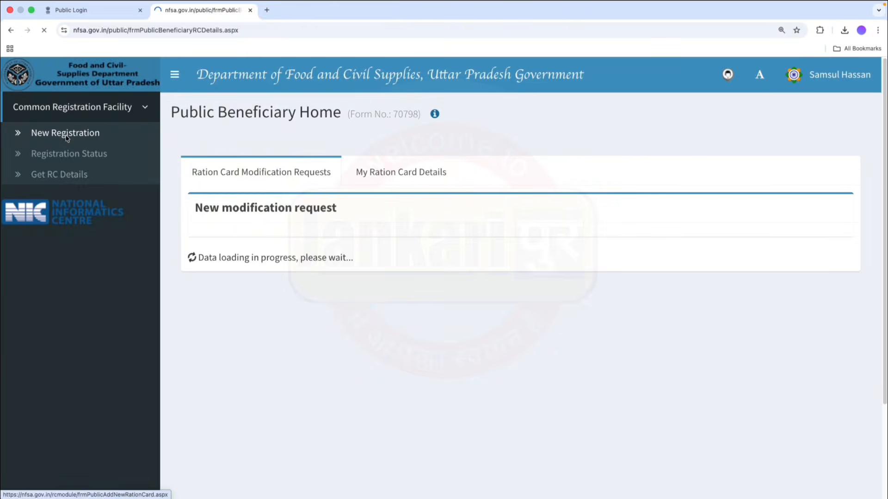
click(66, 134)
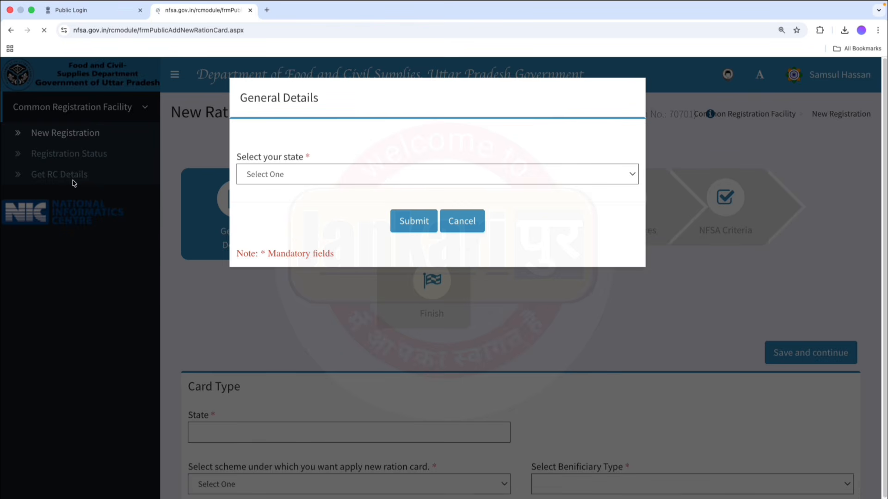
click(400, 177)
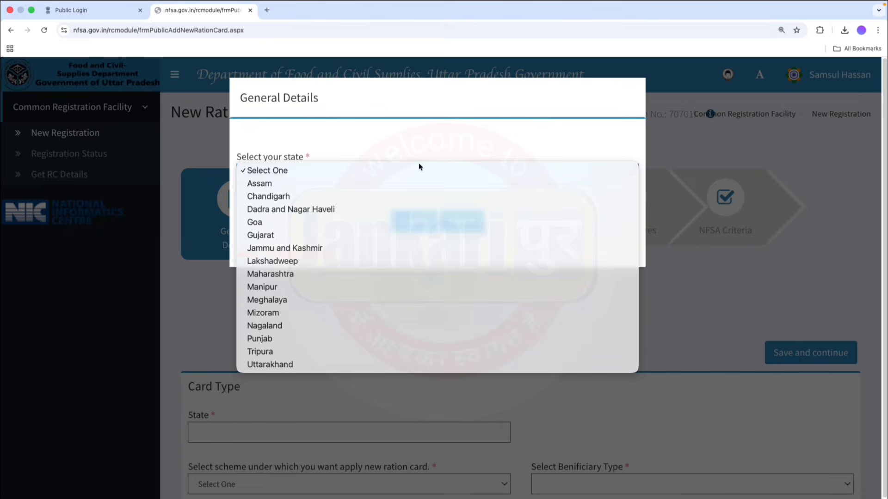
click(328, 367)
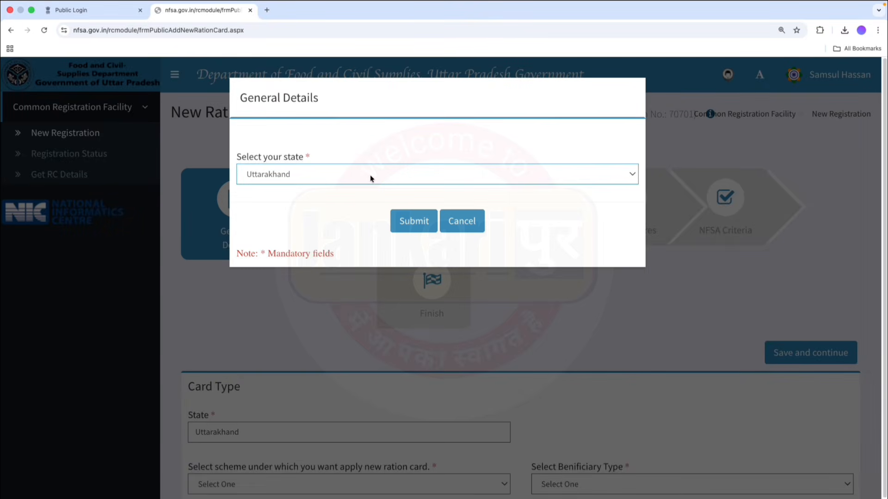
- Confirm Uttarakhand, then choose the Priority Household scheme and Ration beneficiary type
click(405, 227)
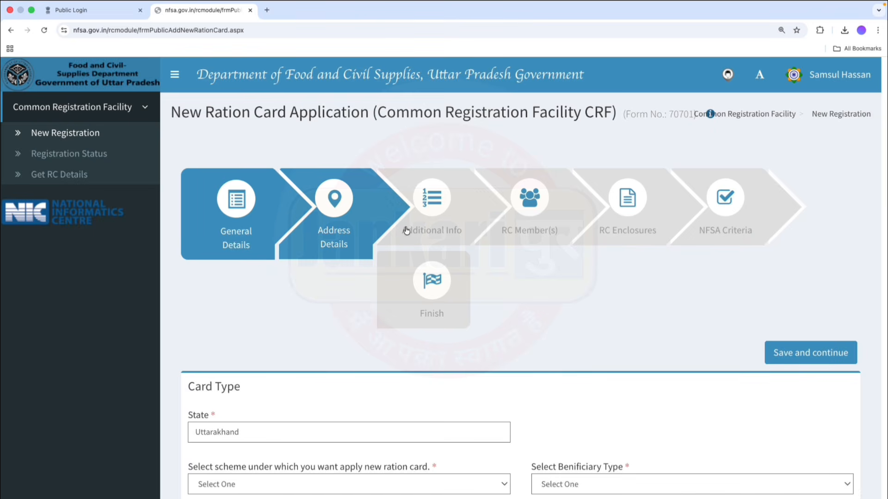
scroll(404, 226, down, 6)
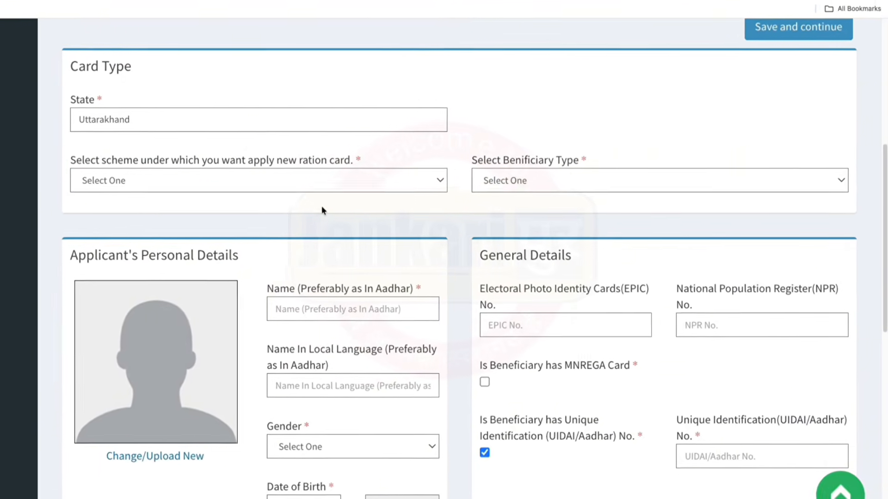
click(176, 191)
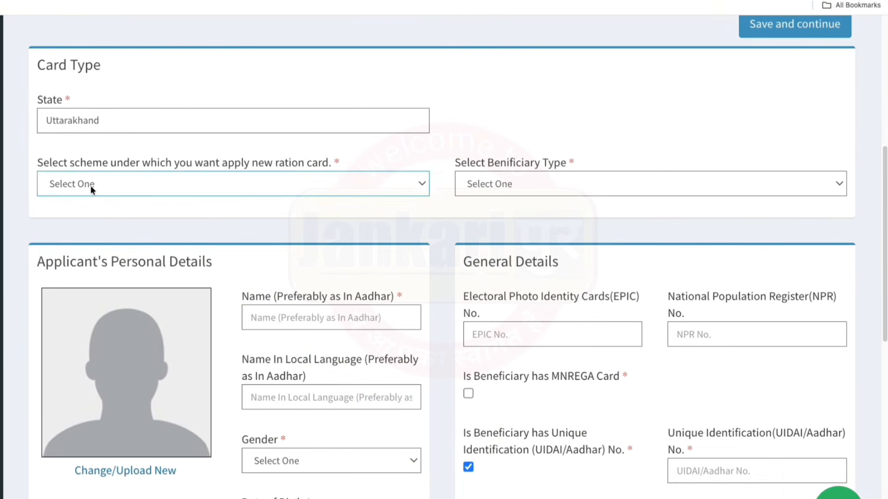
click(90, 185)
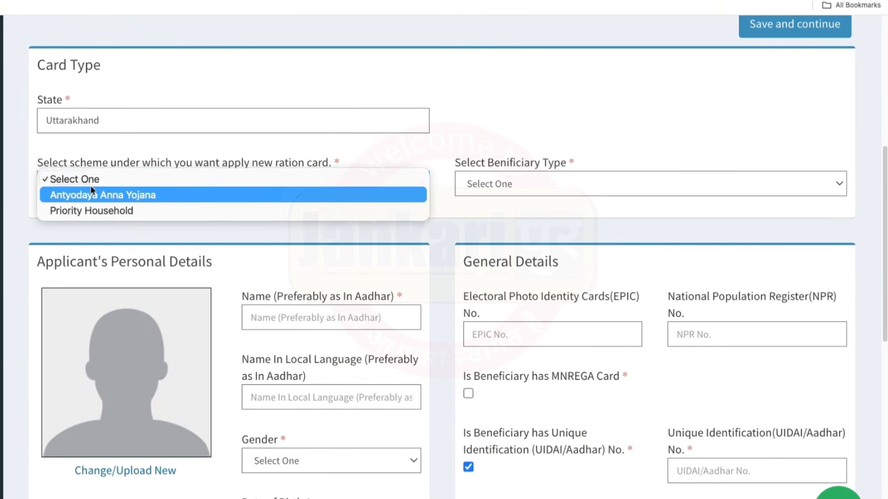
click(119, 211)
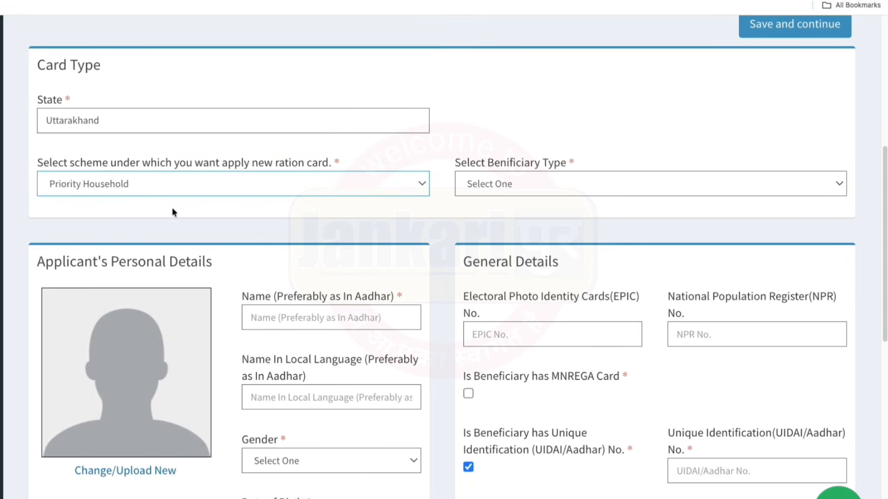
click(497, 182)
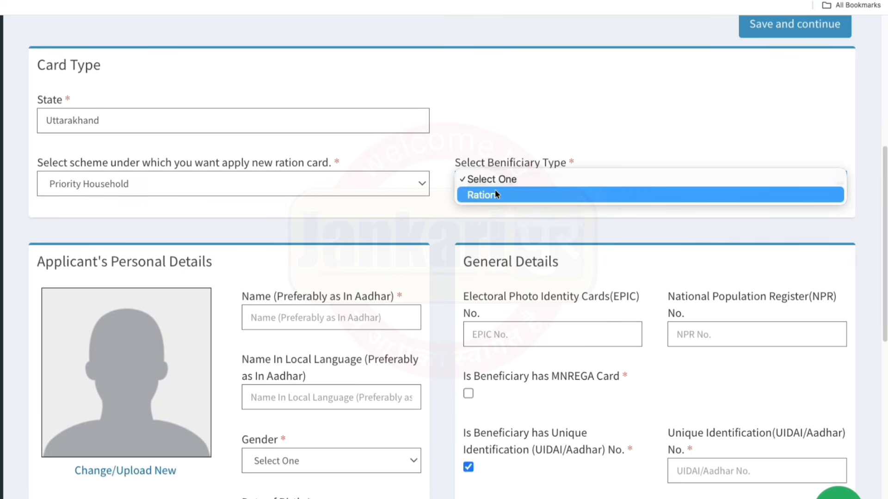
click(495, 196)
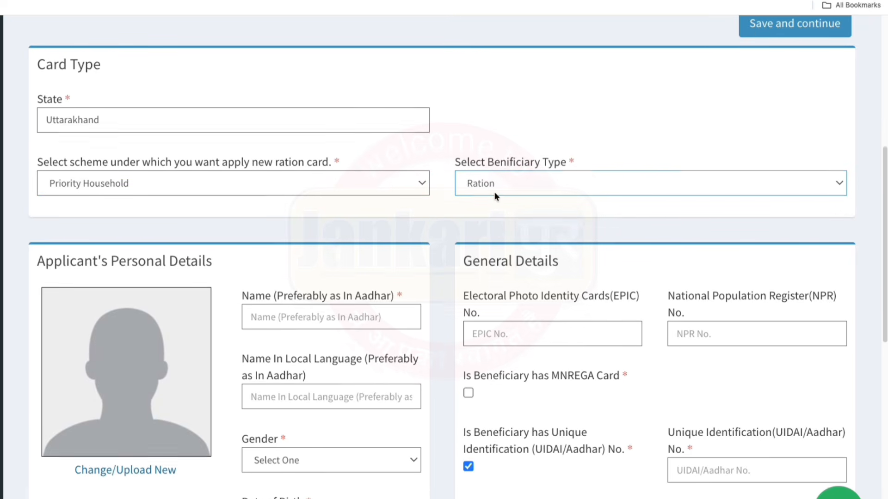
scroll(494, 192, down, 4)
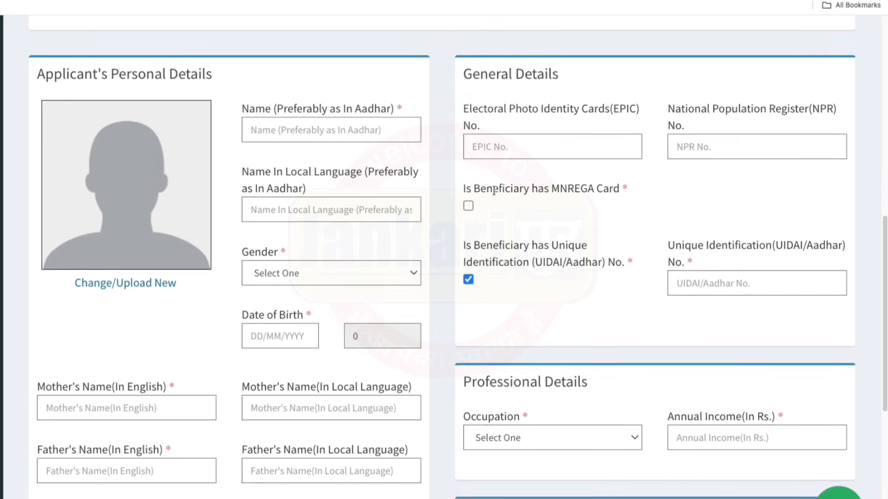
- Choose Female as the applicant's gender in Personal Details, leaving date of birth unset
scroll(494, 189, down, 1)
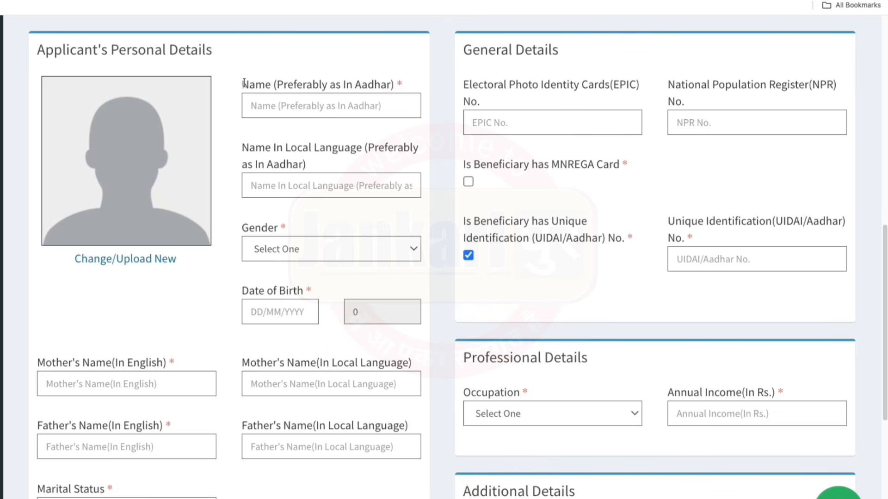
drag(243, 85, 397, 74)
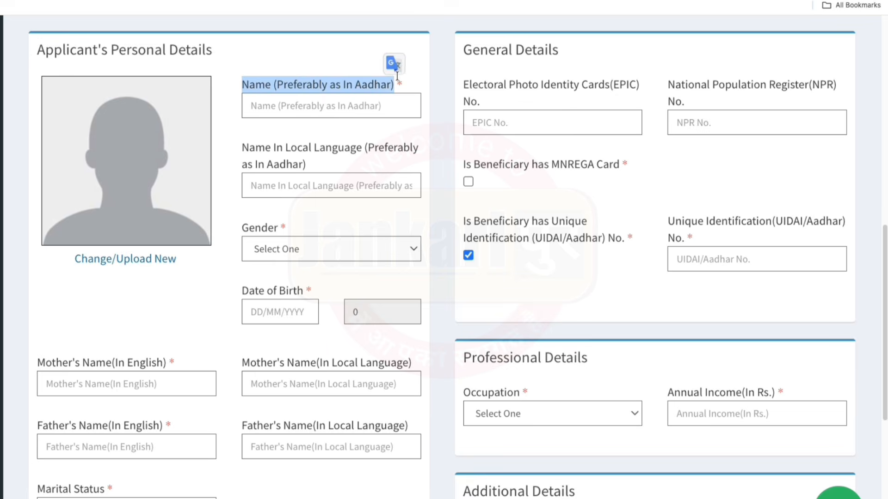
click(362, 51)
drag(261, 151, 341, 174)
click(367, 161)
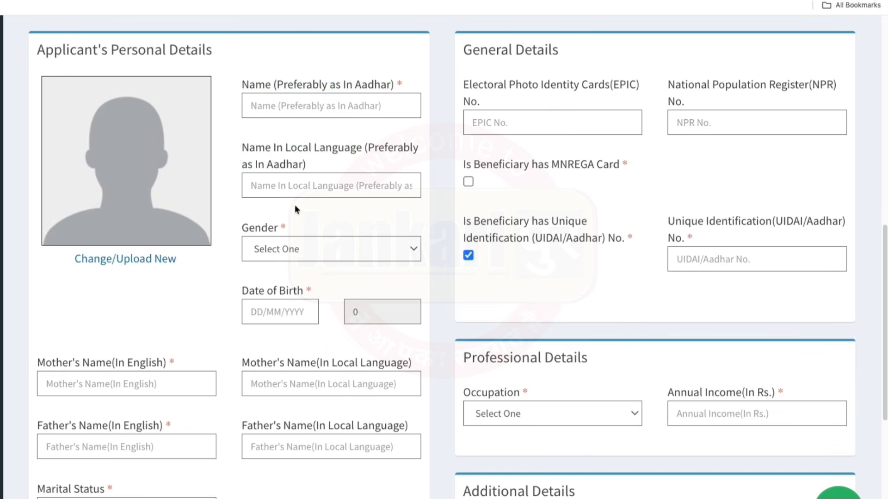
click(281, 248)
click(294, 276)
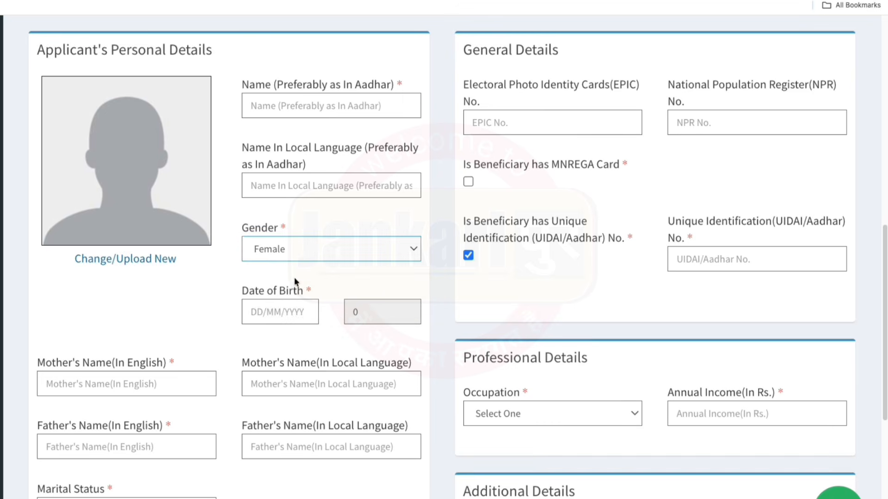
click(262, 308)
click(217, 295)
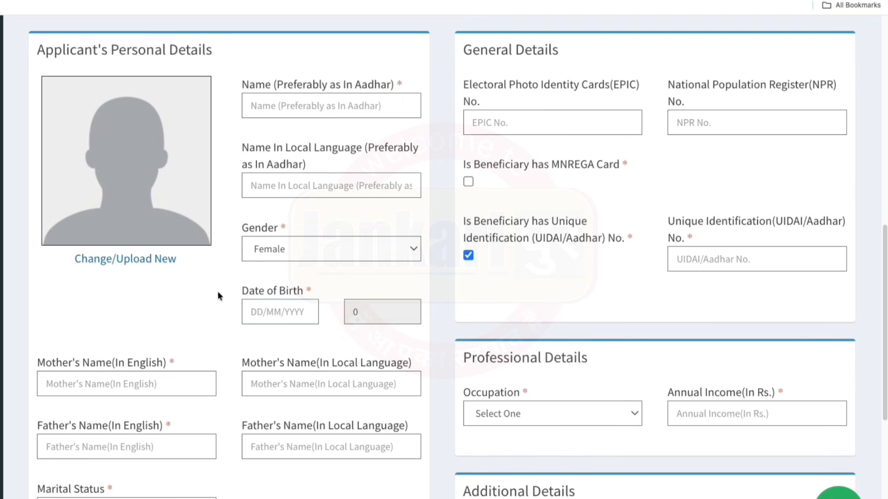
scroll(218, 290, down, 3)
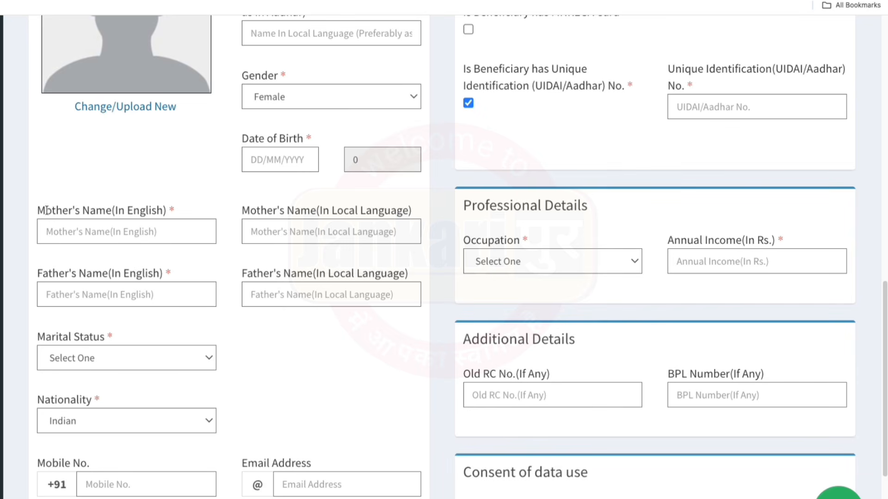
drag(45, 210, 169, 205)
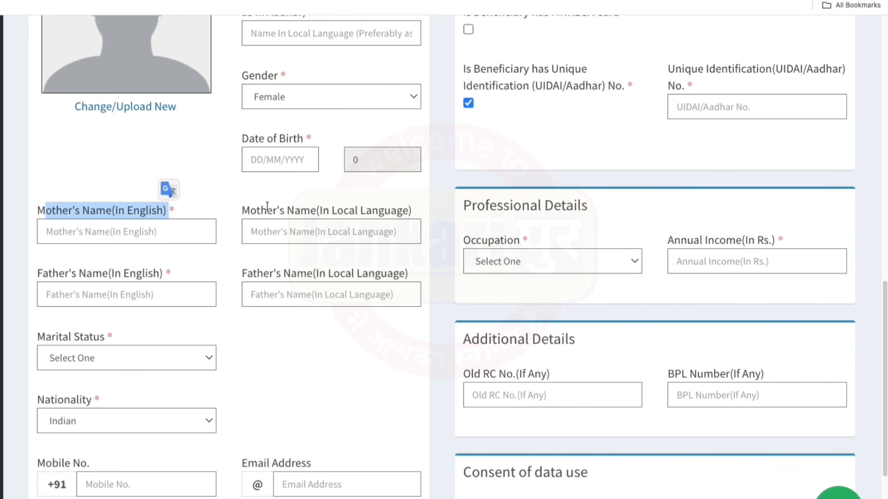
drag(261, 209, 393, 205)
click(273, 337)
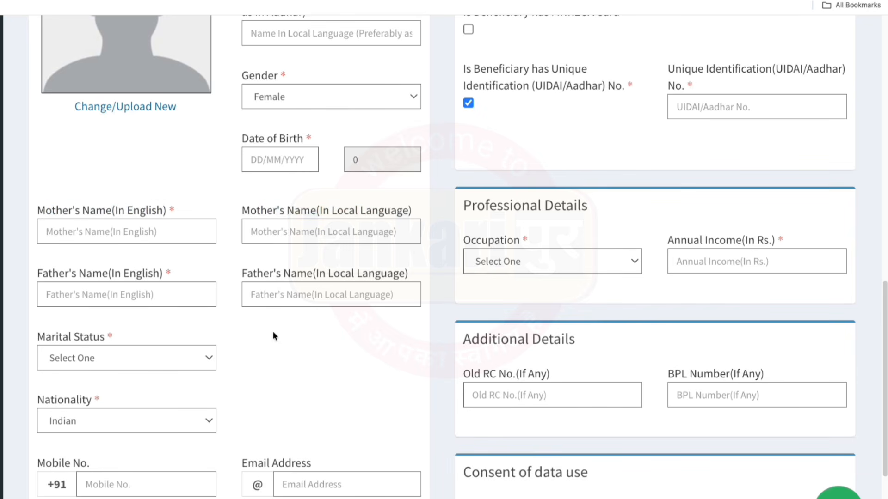
drag(38, 274, 176, 276)
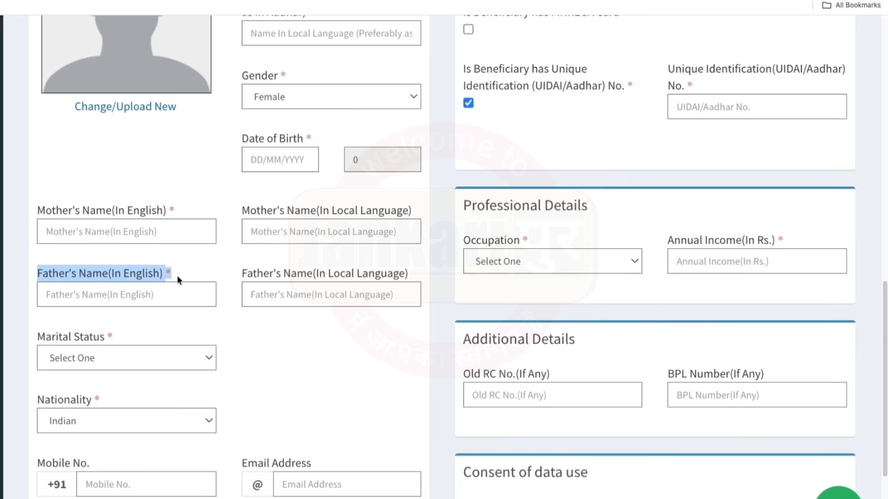
drag(261, 273, 345, 275)
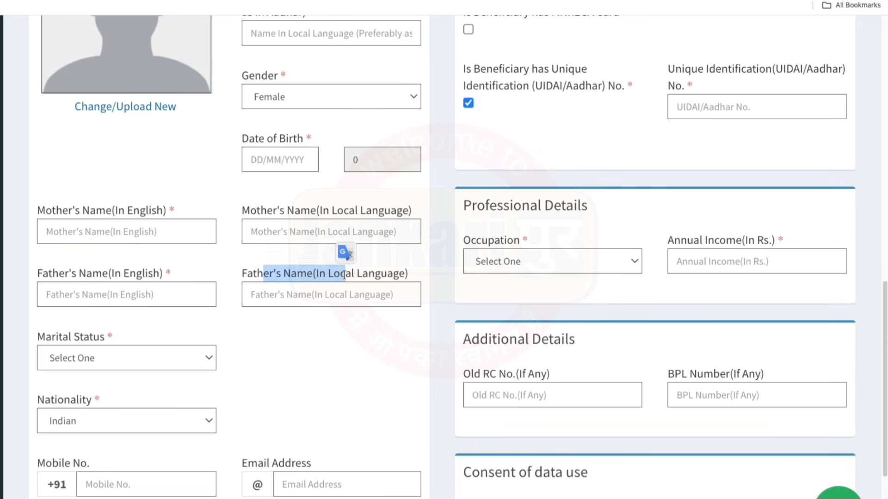
click(322, 326)
click(188, 365)
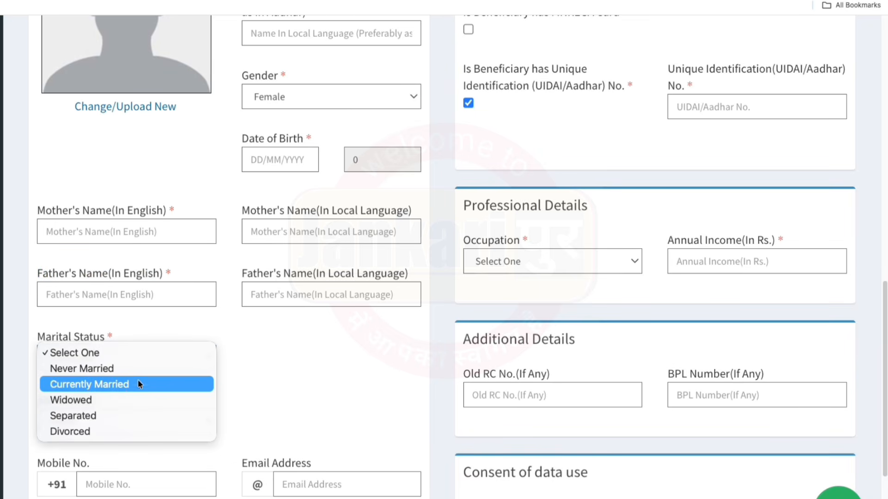
click(101, 387)
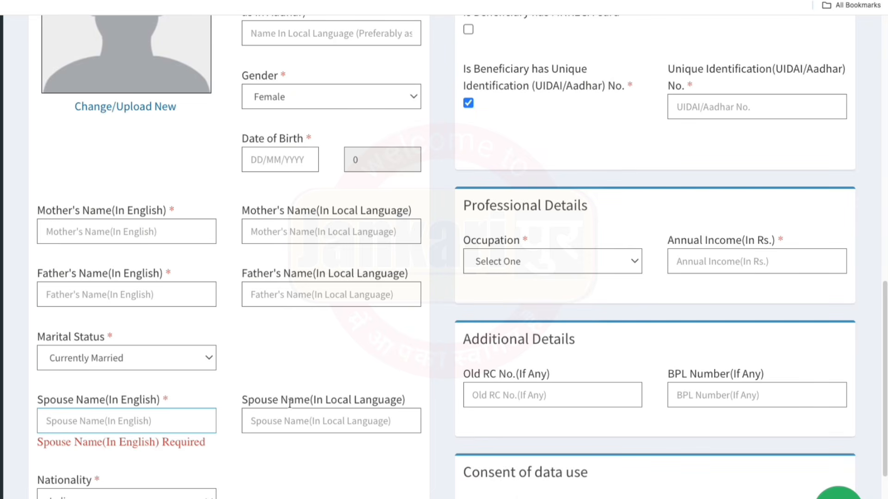
scroll(305, 407, down, 3)
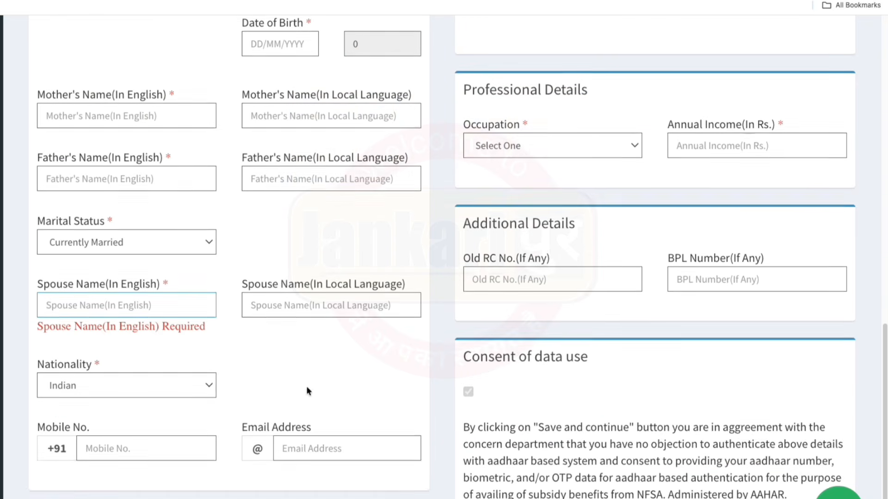
click(153, 387)
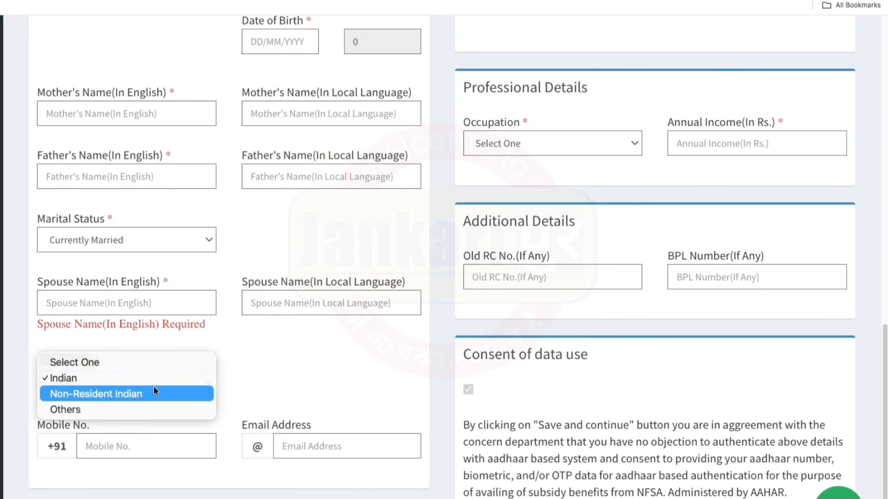
click(266, 388)
drag(92, 422, 37, 426)
drag(237, 426, 311, 426)
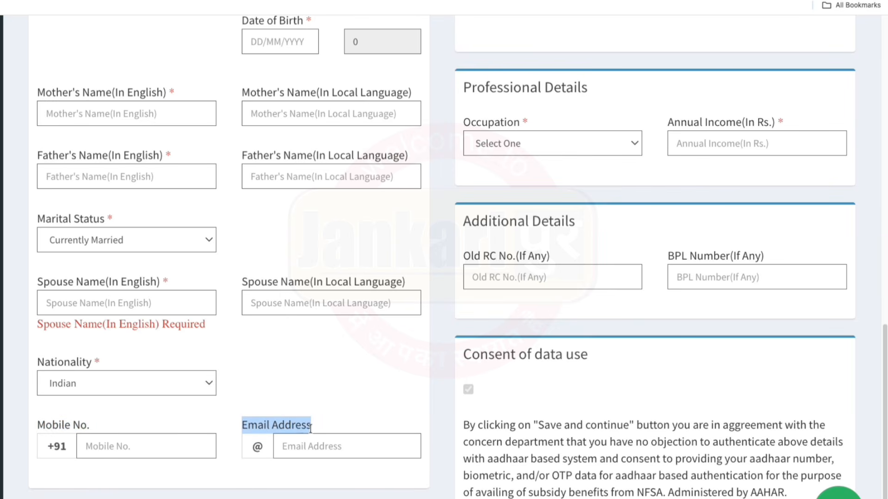
click(365, 418)
scroll(509, 324, up, 6)
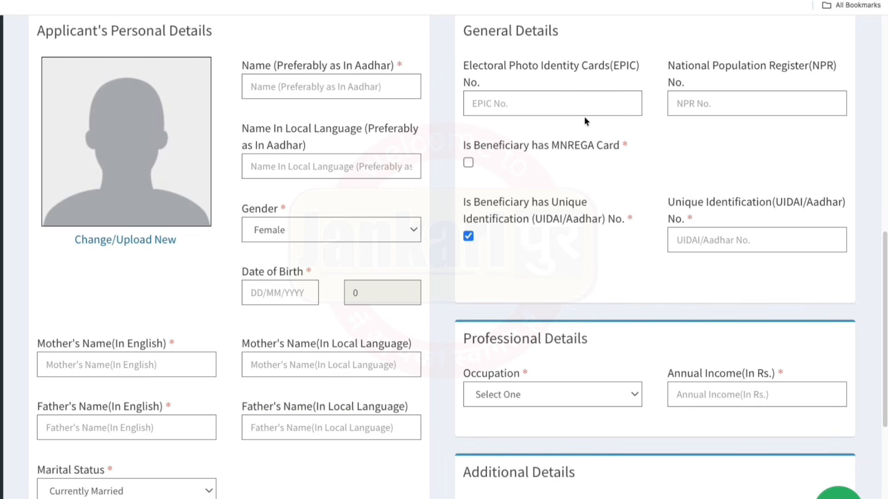
drag(463, 30, 564, 35)
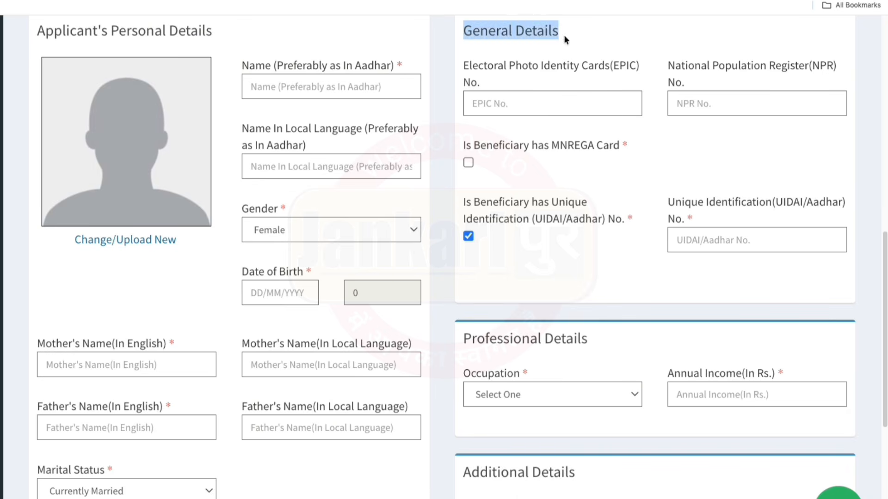
click(565, 37)
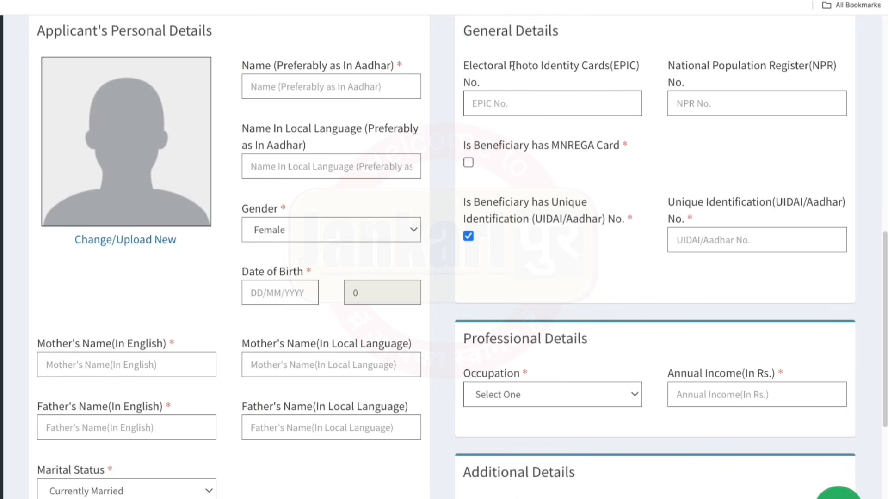
drag(508, 67, 571, 81)
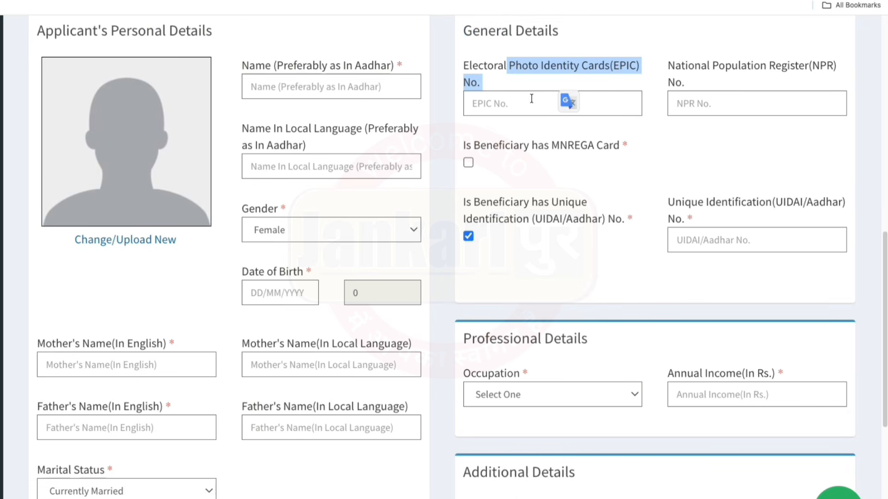
click(683, 173)
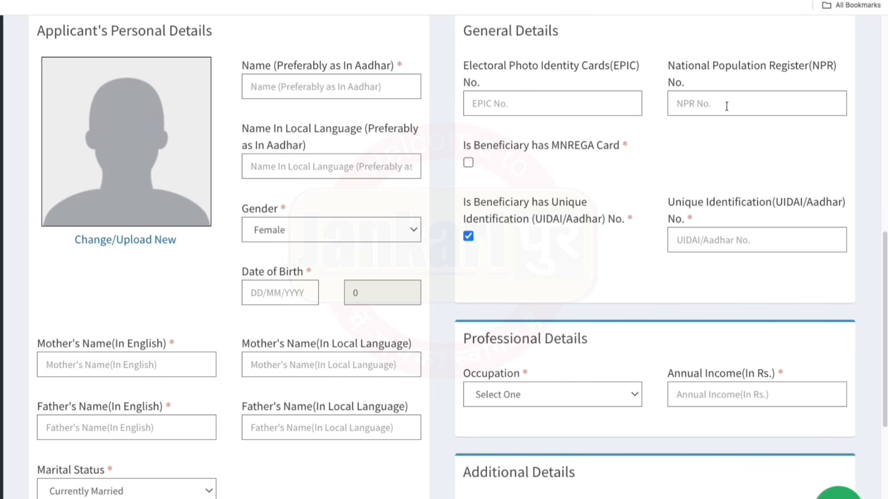
click(469, 162)
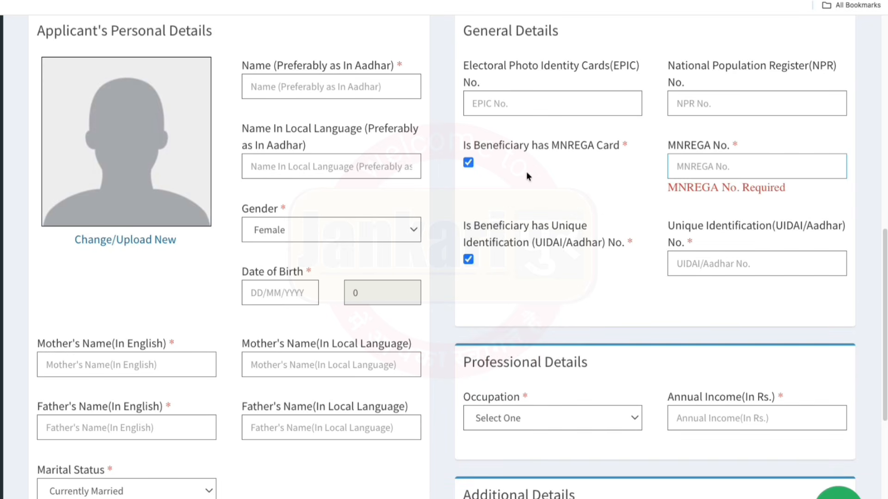
click(677, 168)
click(468, 162)
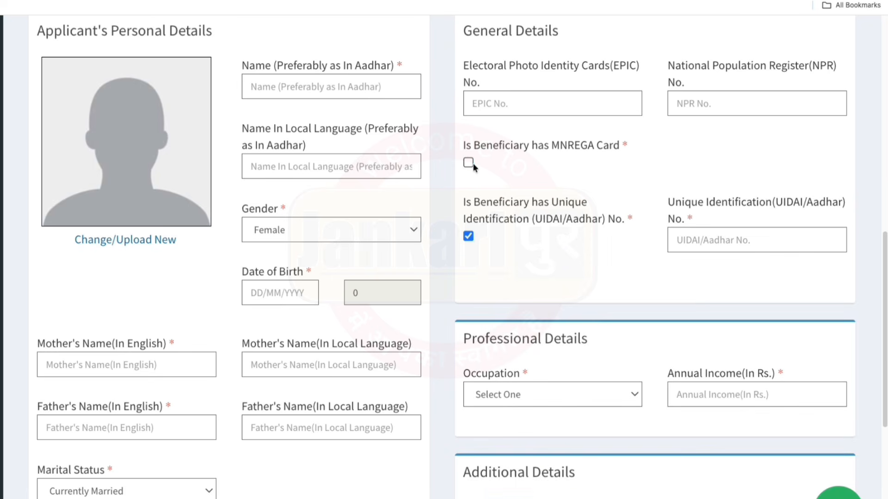
click(675, 238)
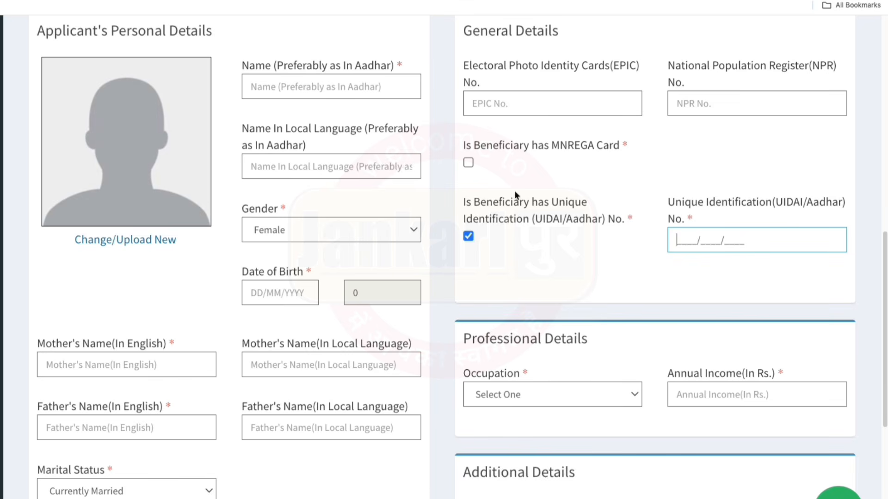
- Change the applicant's occupation from CONTRACTOR to OTHER, leaving annual income and old card number blank
scroll(576, 217, down, 5)
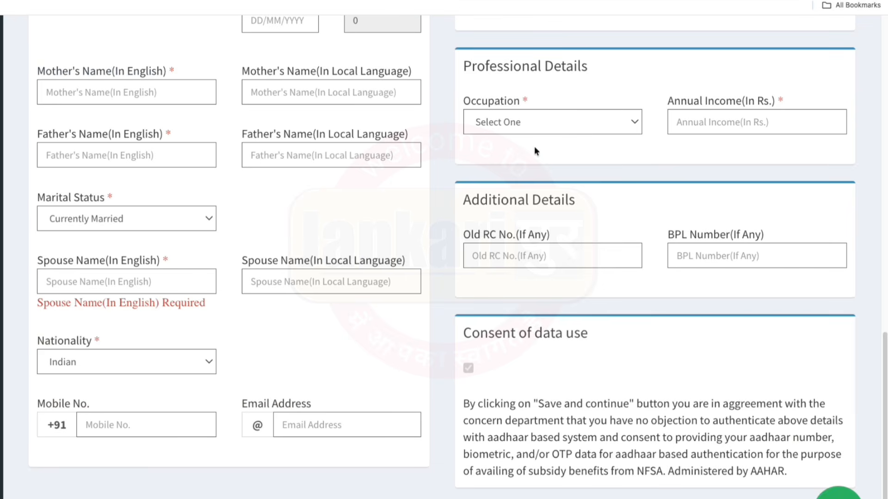
drag(462, 67, 589, 74)
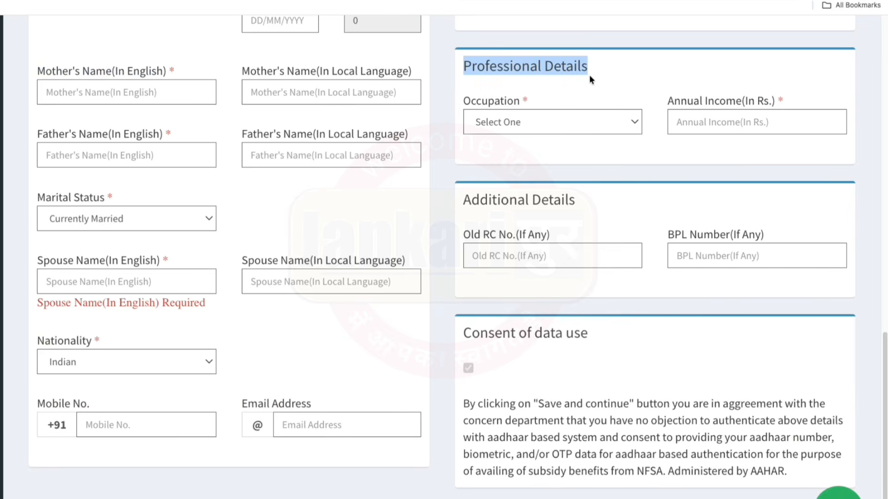
click(601, 148)
click(600, 129)
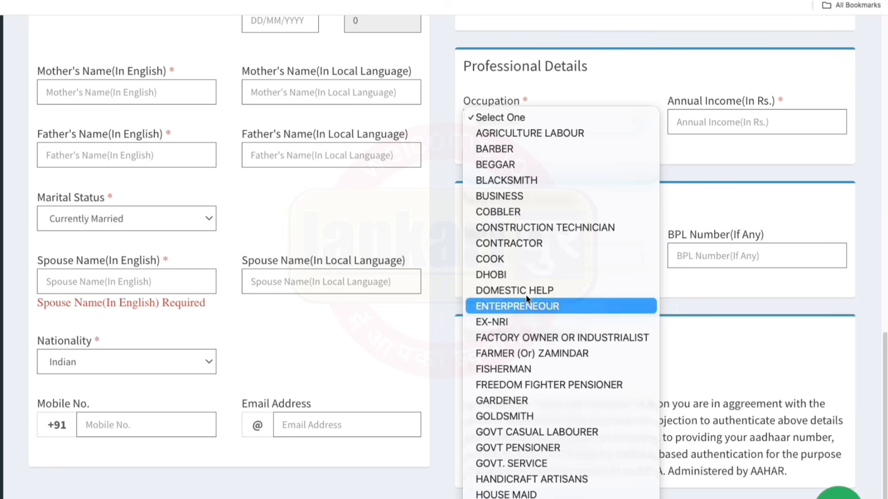
click(532, 243)
click(561, 121)
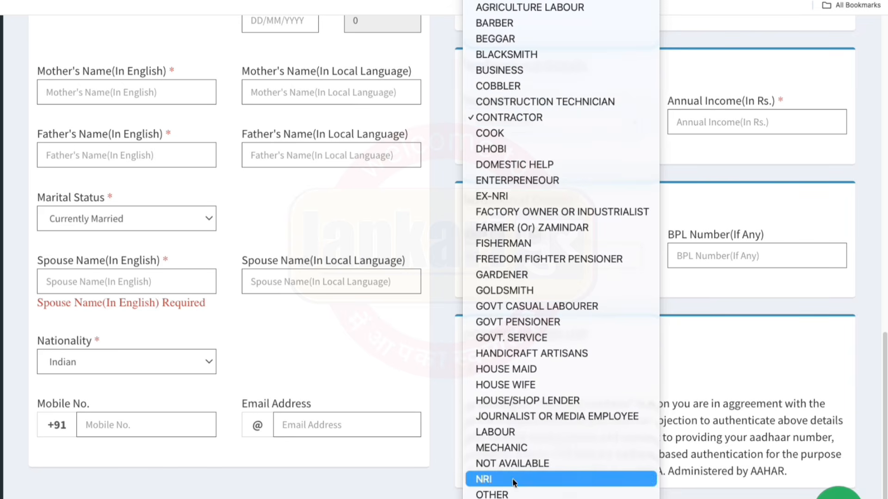
click(512, 496)
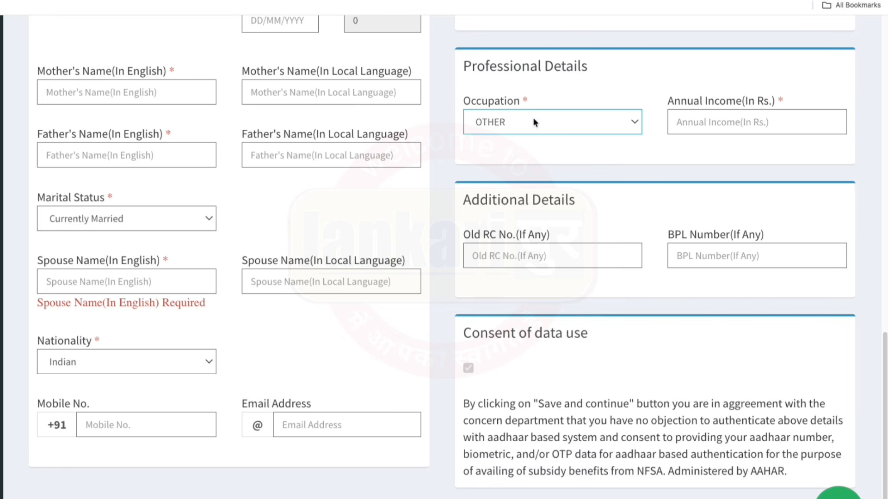
drag(668, 100, 780, 103)
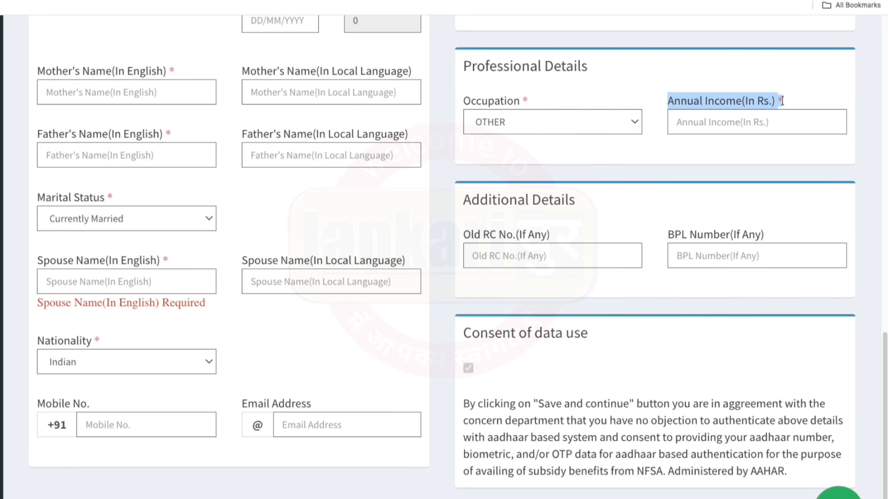
click(736, 119)
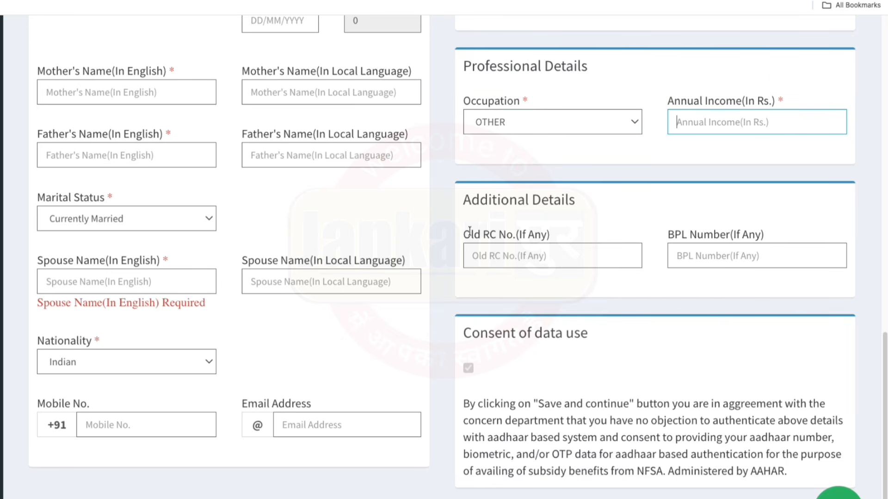
drag(464, 234, 539, 234)
click(518, 250)
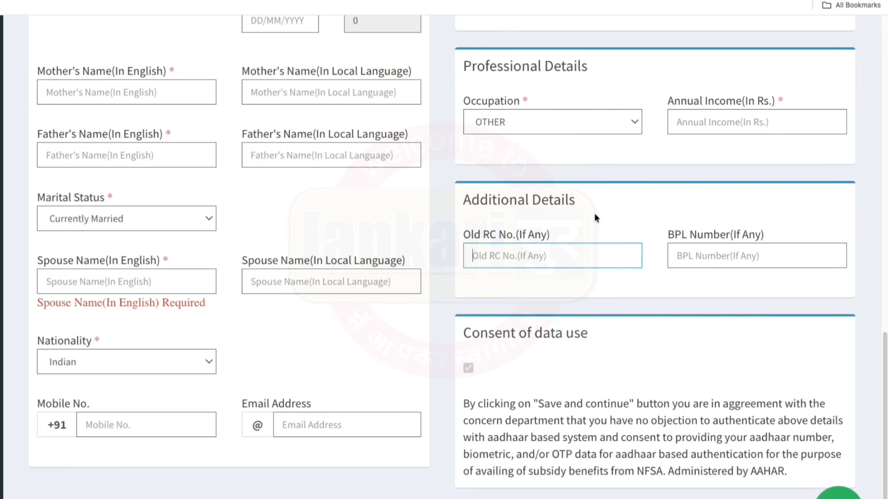
scroll(597, 296, down, 2)
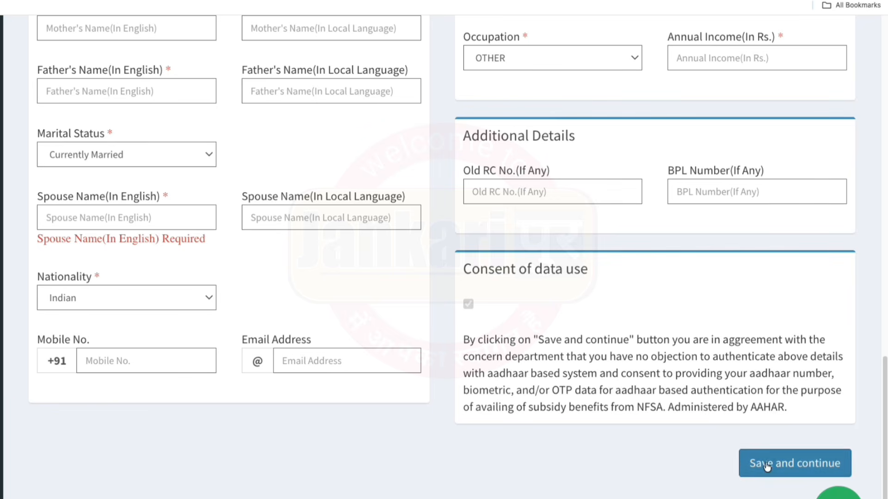
- Save the general details and move to the Address Details step
click(822, 475)
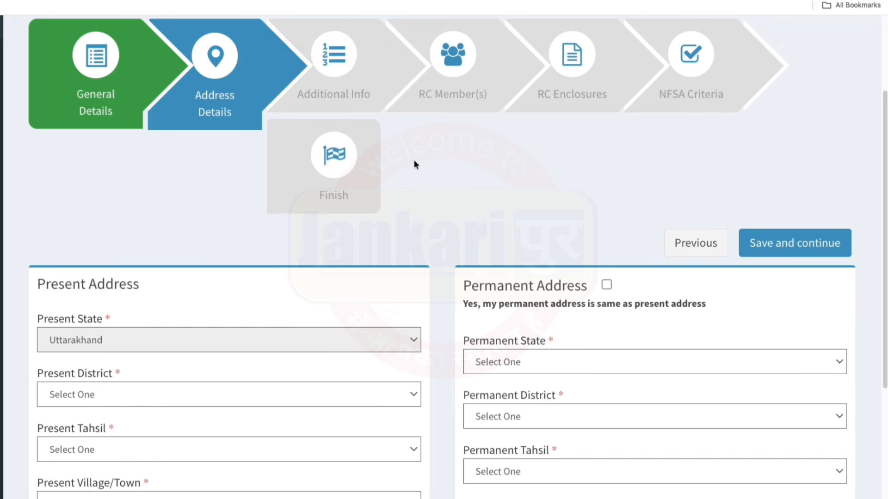
scroll(289, 316, down, 3)
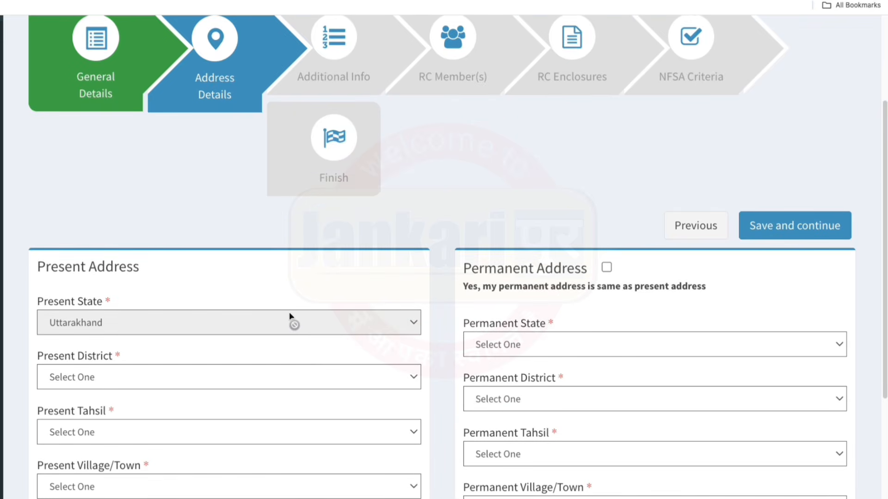
scroll(290, 309, down, 5)
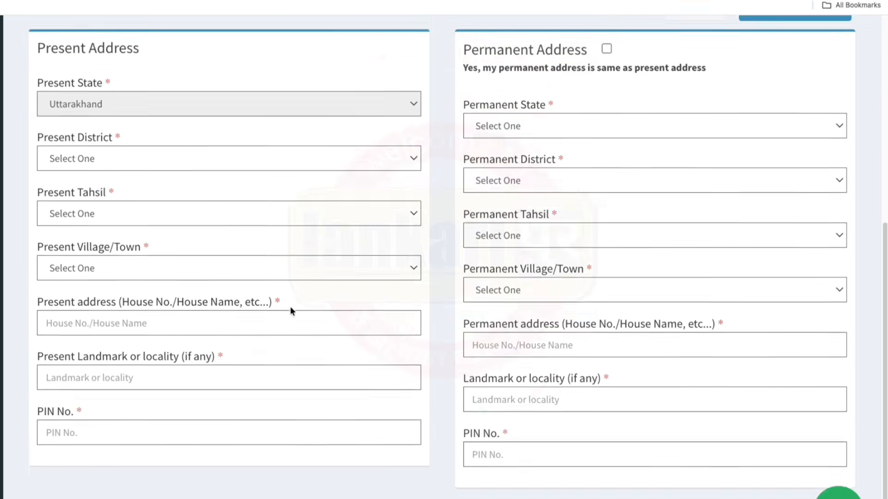
scroll(290, 306, up, 2)
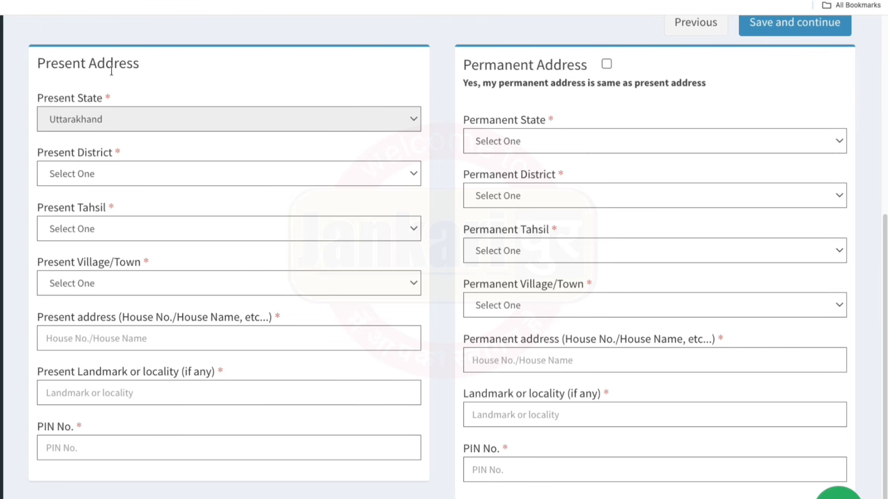
- Set the present address to district BAGESHWAR, tahsil Kanda, village Adhyali
click(105, 180)
click(103, 200)
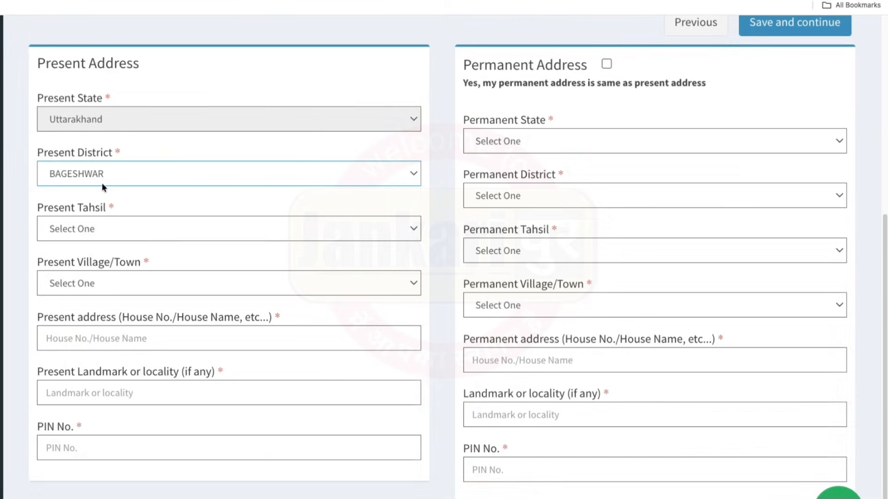
click(96, 231)
click(92, 256)
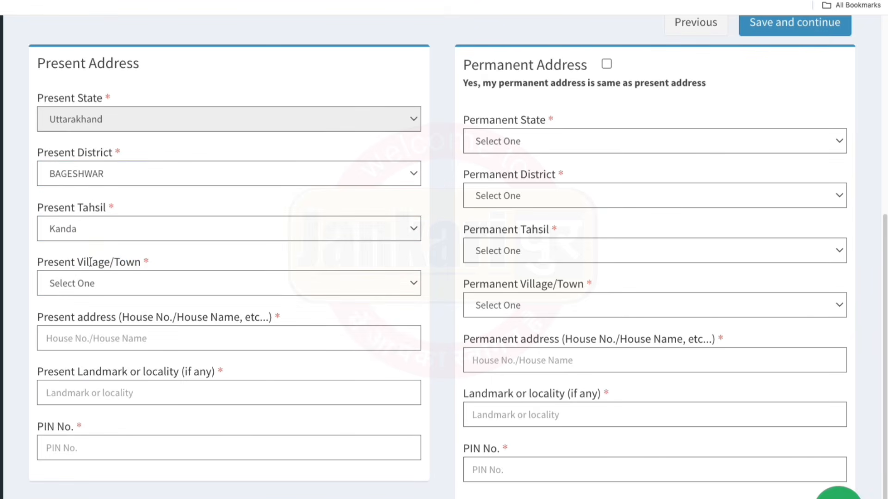
click(85, 282)
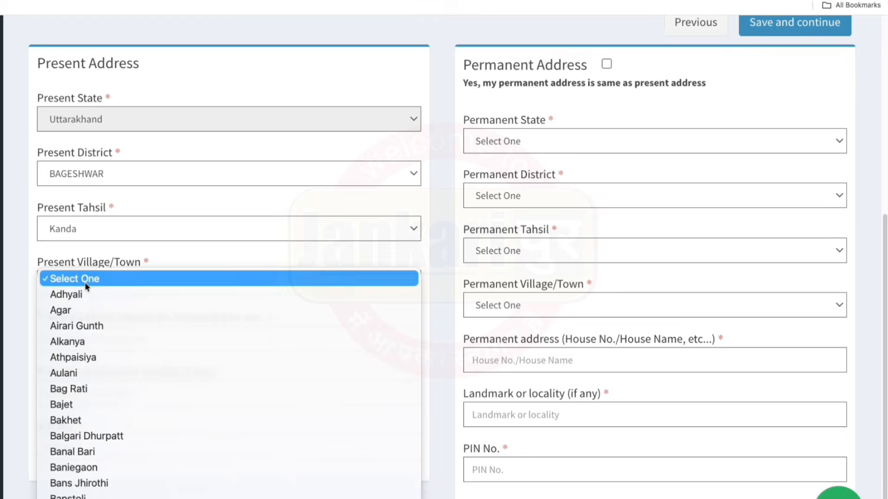
click(84, 297)
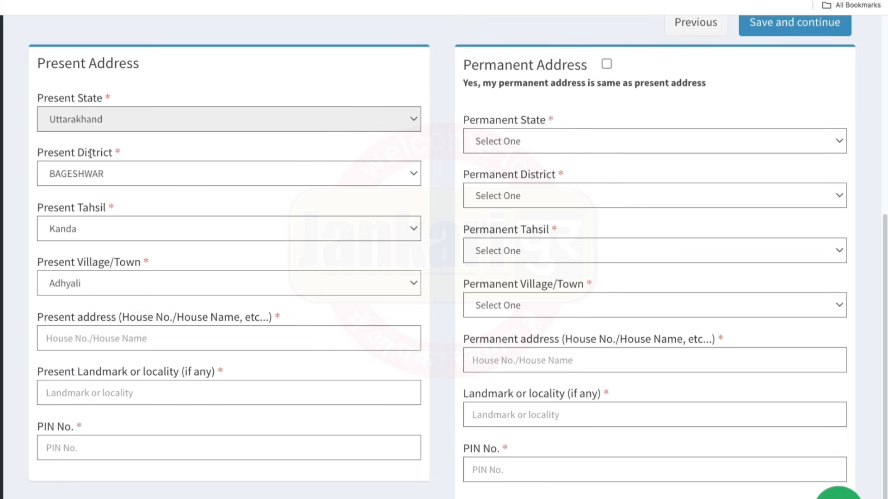
- Fill in the present house address and make the permanent address the same as present
click(44, 343)
drag(55, 371, 137, 371)
click(217, 368)
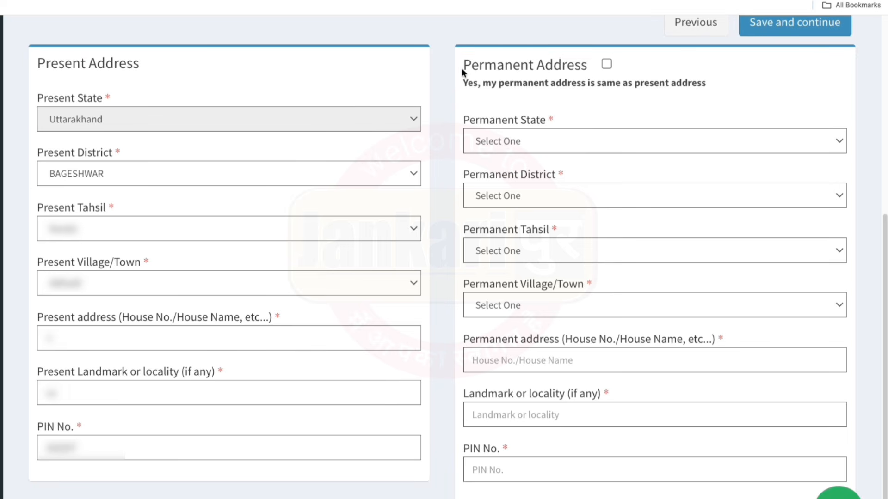
drag(461, 68, 594, 66)
click(608, 66)
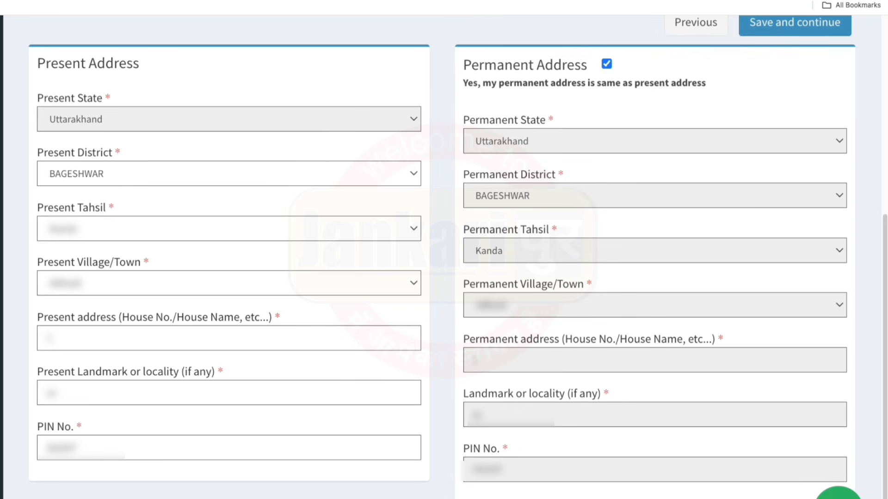
scroll(722, 472, up, 5)
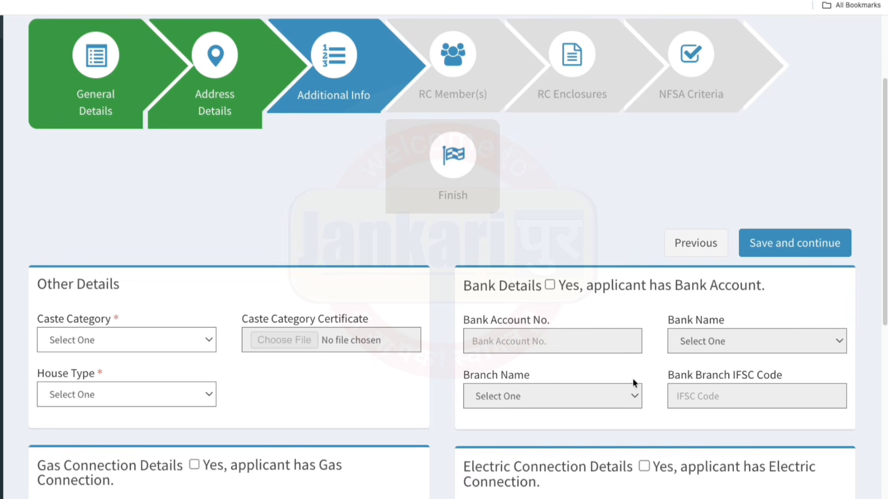
- Change caste category from GENERAL to OTHER BACKWARD CLASS and pick Rental Pucca House as house type
scroll(354, 311, down, 2)
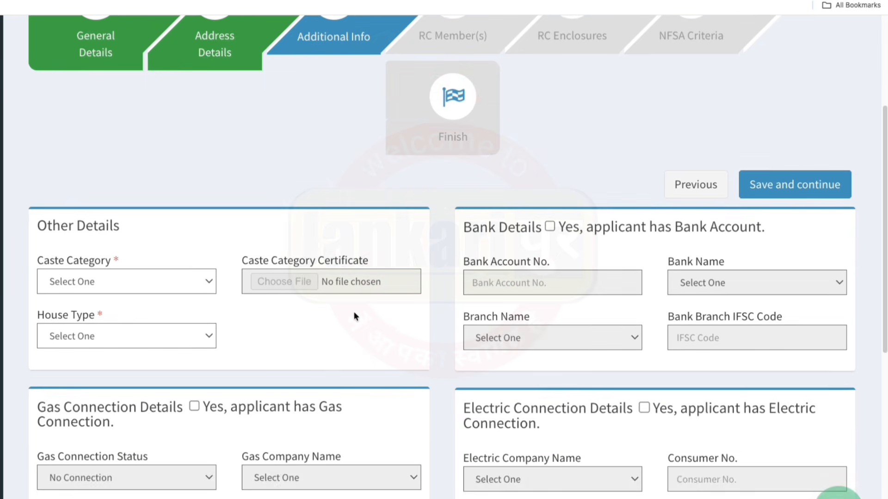
scroll(353, 312, down, 7)
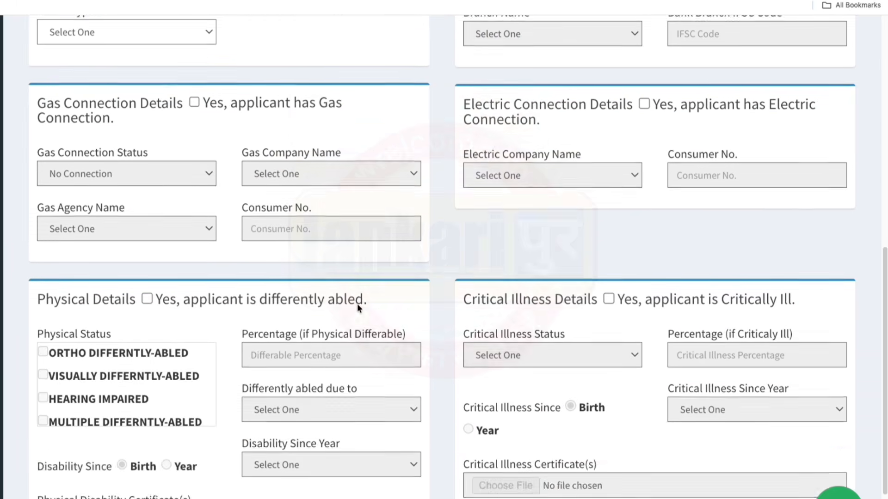
scroll(357, 304, up, 4)
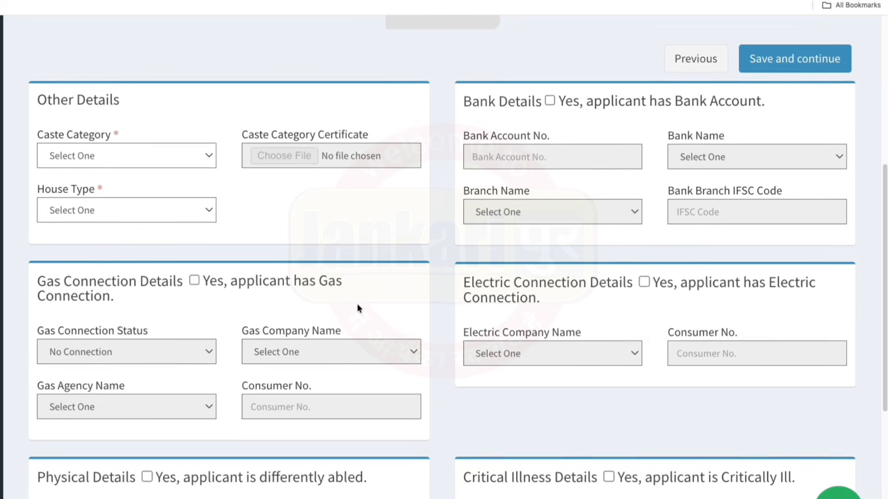
click(173, 159)
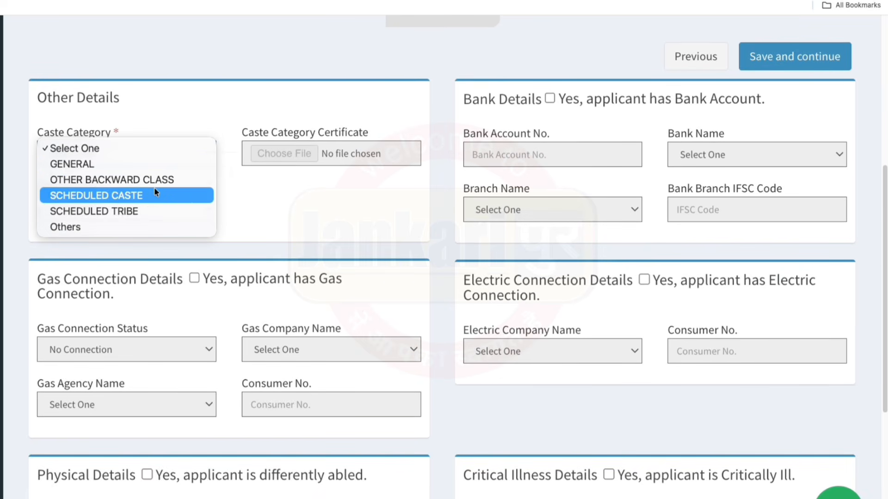
click(153, 166)
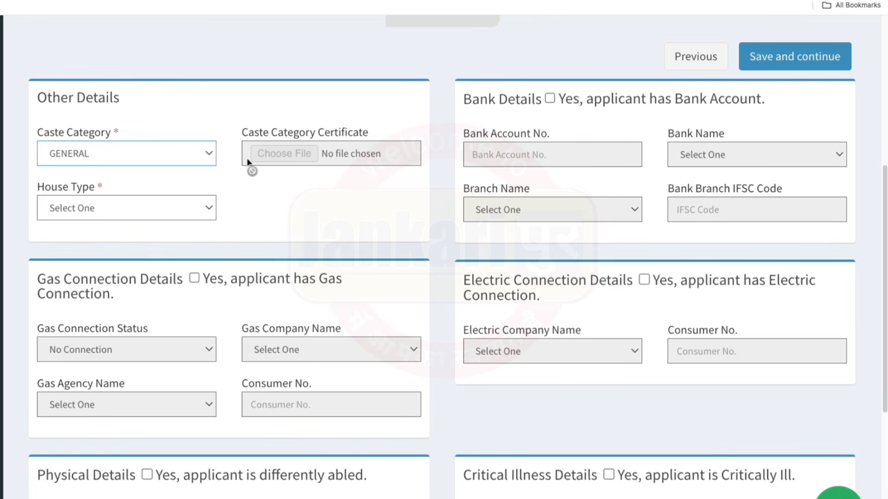
click(193, 154)
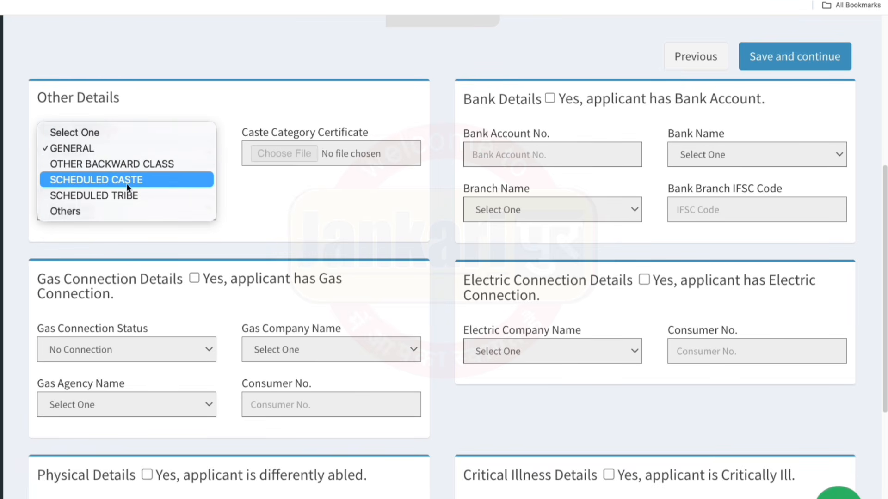
click(138, 165)
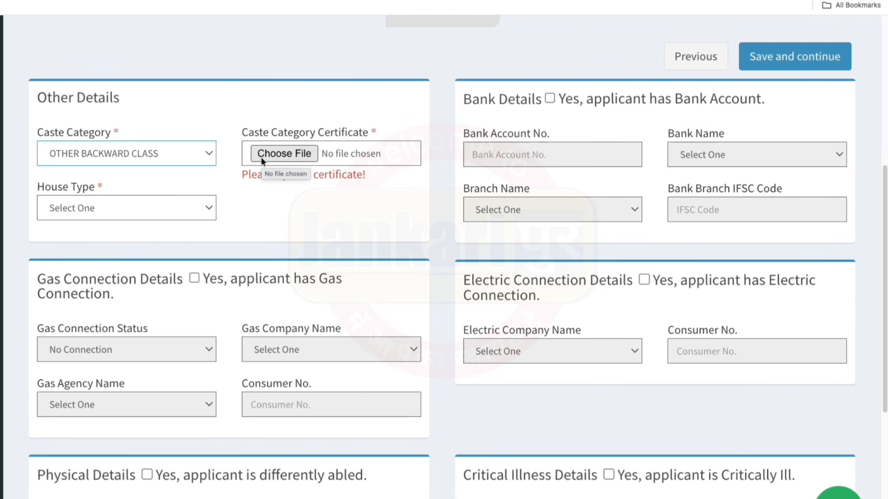
click(176, 207)
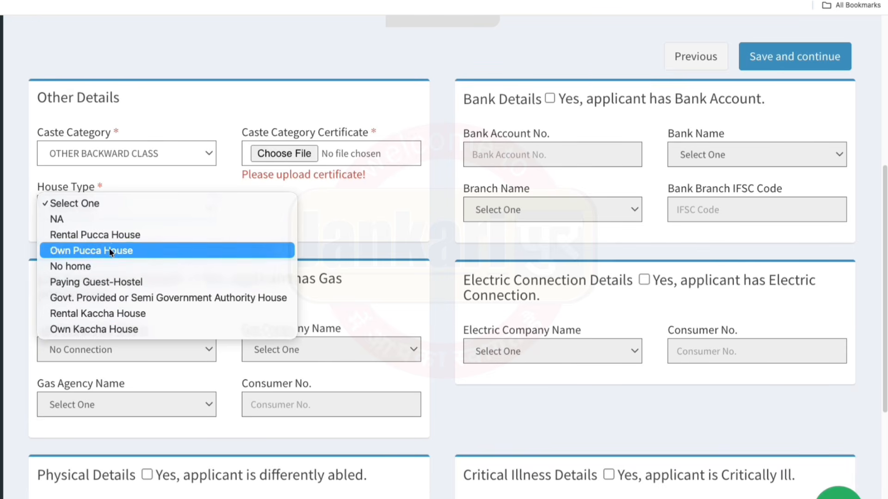
click(114, 235)
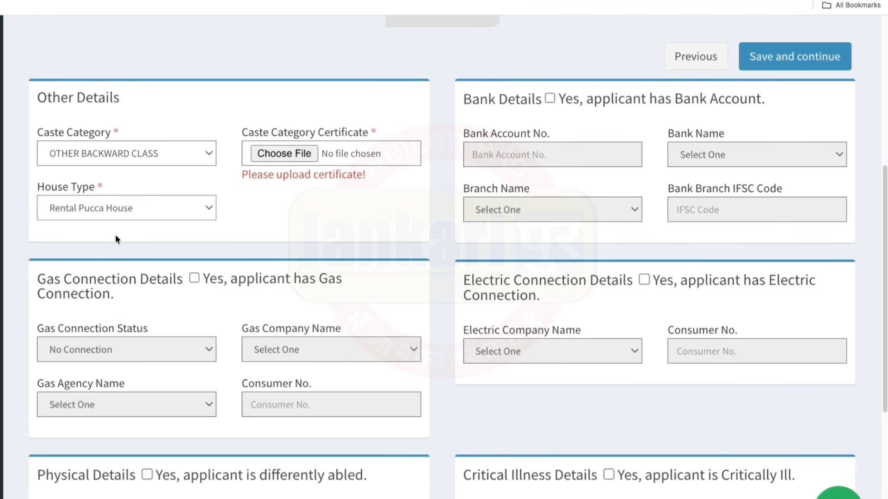
- Mark that the applicant has a bank account, enter the account number and choose Allahabad Bank
click(550, 99)
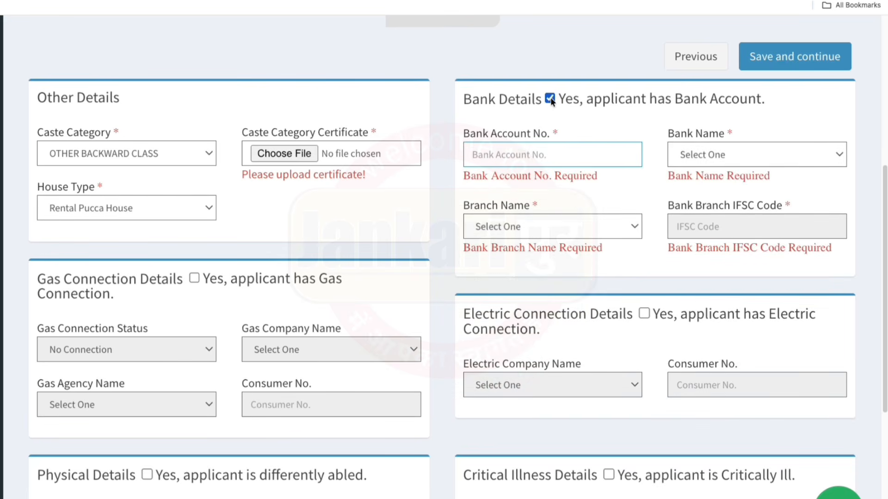
text(1234567)
click(703, 154)
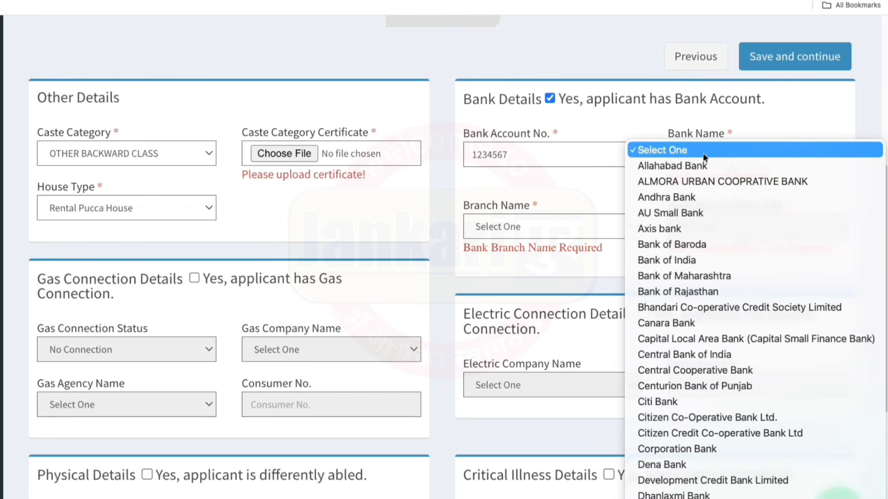
click(698, 165)
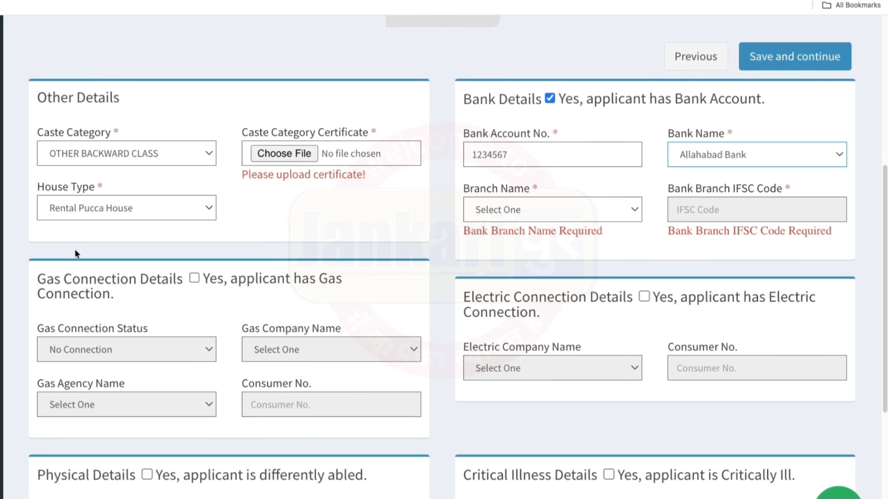
- Record a Single Subsidized Connection from Bharat Petroleum Corporation Ltd and enter its gas consumer number
click(194, 279)
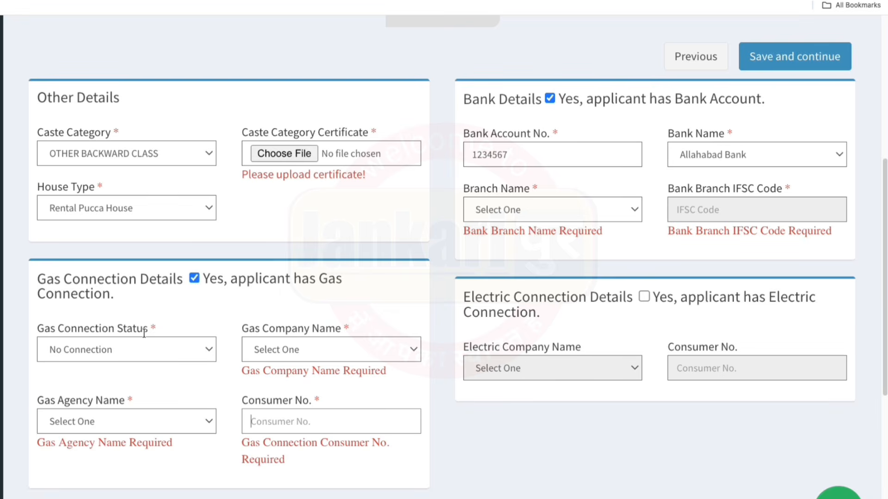
click(126, 350)
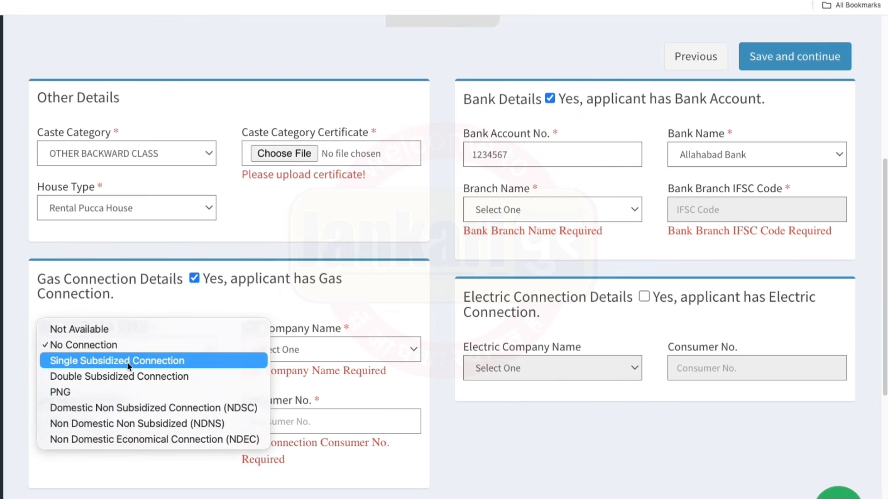
click(129, 366)
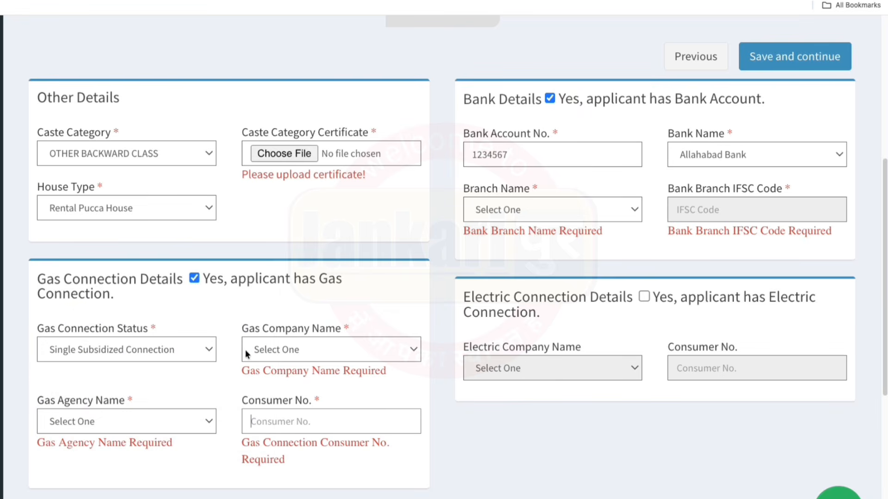
click(261, 347)
click(277, 359)
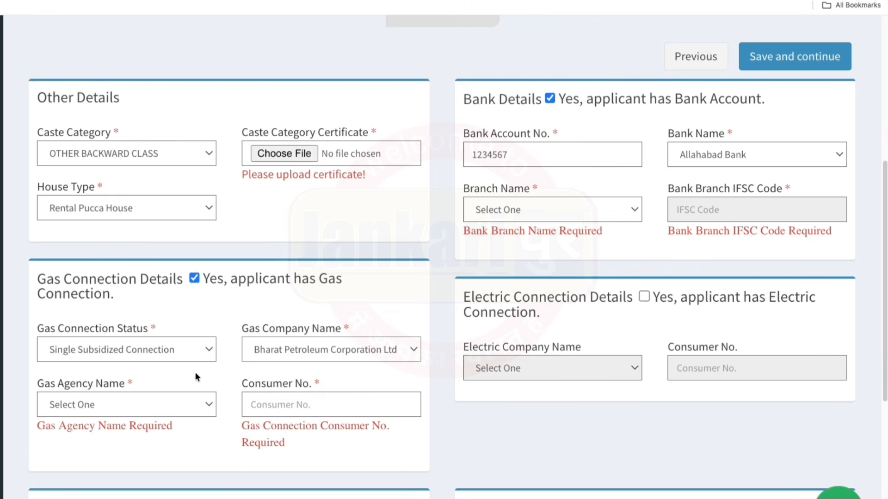
click(158, 404)
click(157, 404)
click(277, 398)
text(123456)
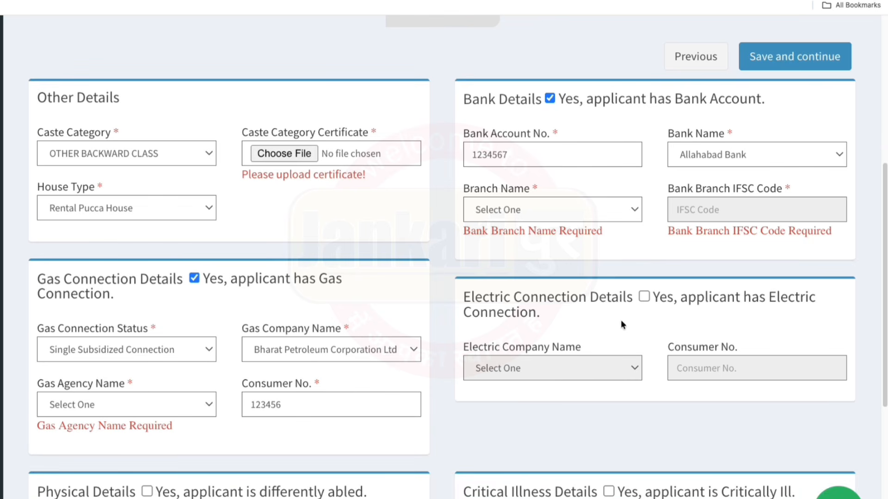
- Mark that the applicant has an electric connection and enter its consumer number
click(647, 297)
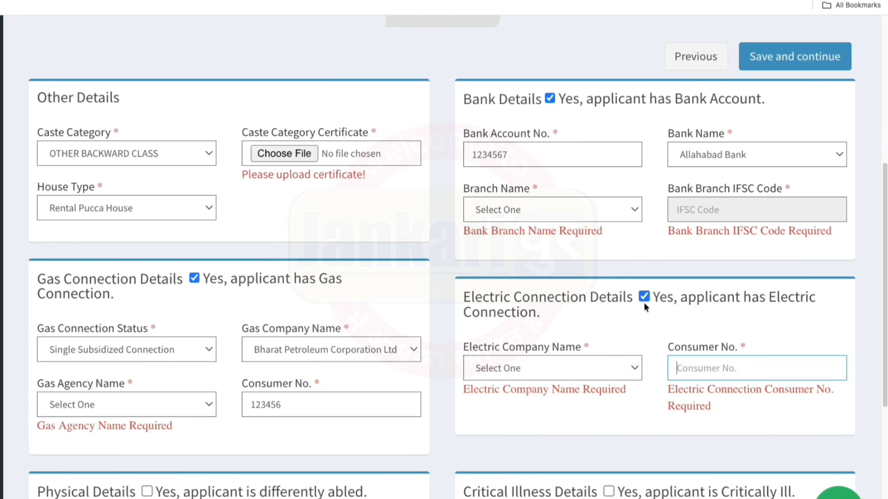
click(581, 370)
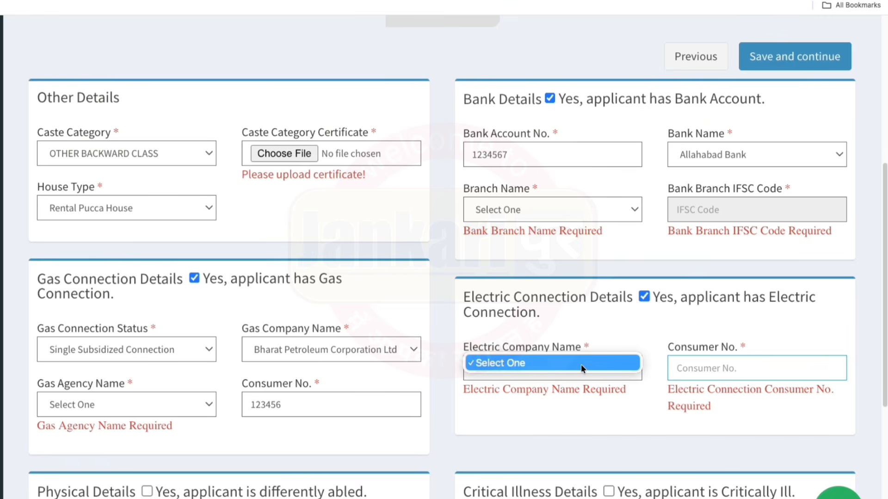
click(580, 365)
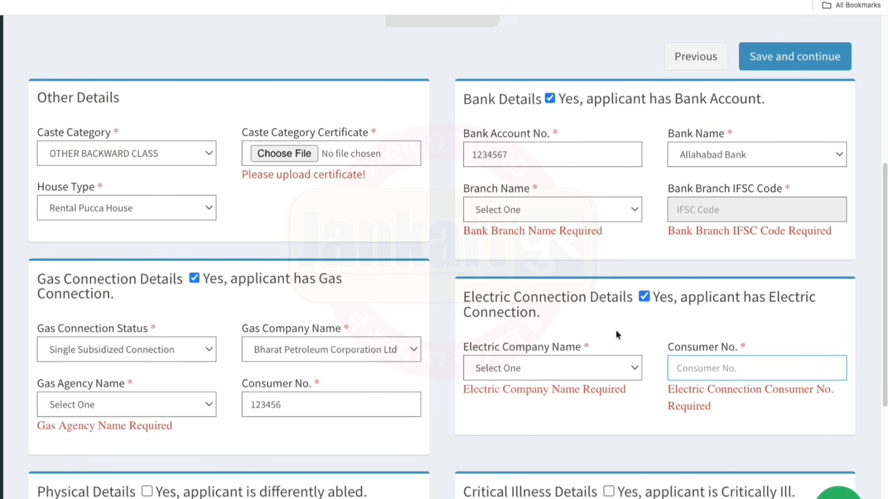
text(123456)
- Scroll down to review the Physical Details and Critical Illness Details sections
scroll(324, 243, down, 5)
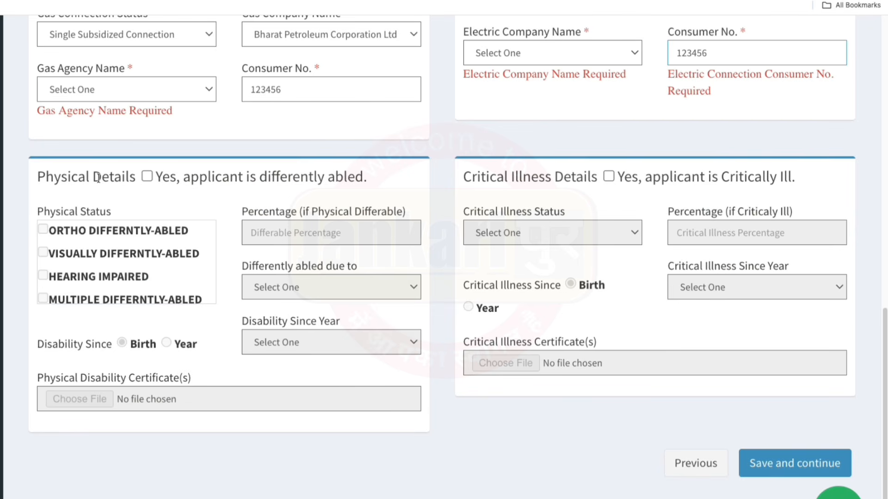
drag(101, 178, 304, 197)
click(233, 215)
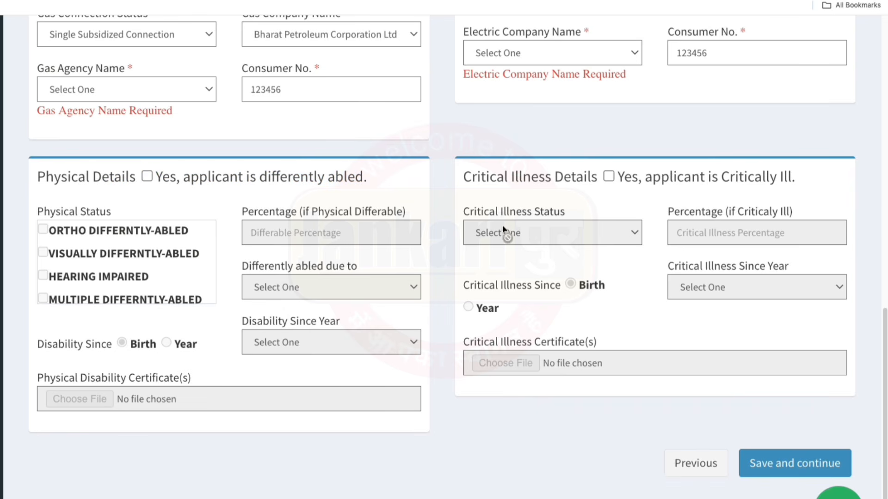
drag(464, 180, 586, 181)
click(624, 215)
- Save and continue to the RC Member(s) step, then open the Add Member form
click(785, 473)
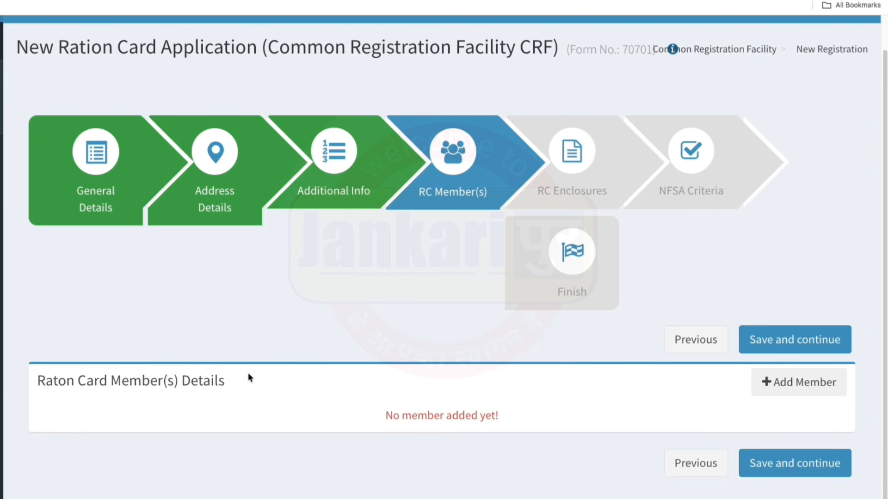
drag(233, 379, 38, 382)
click(392, 374)
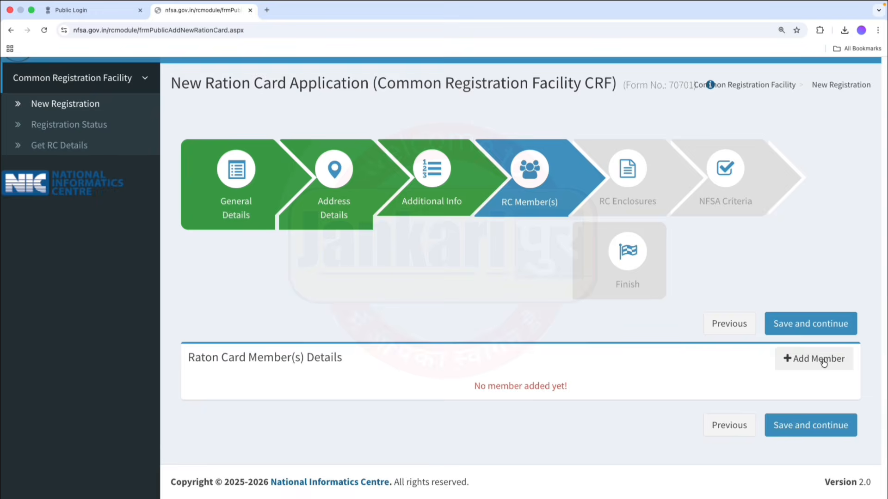
click(816, 359)
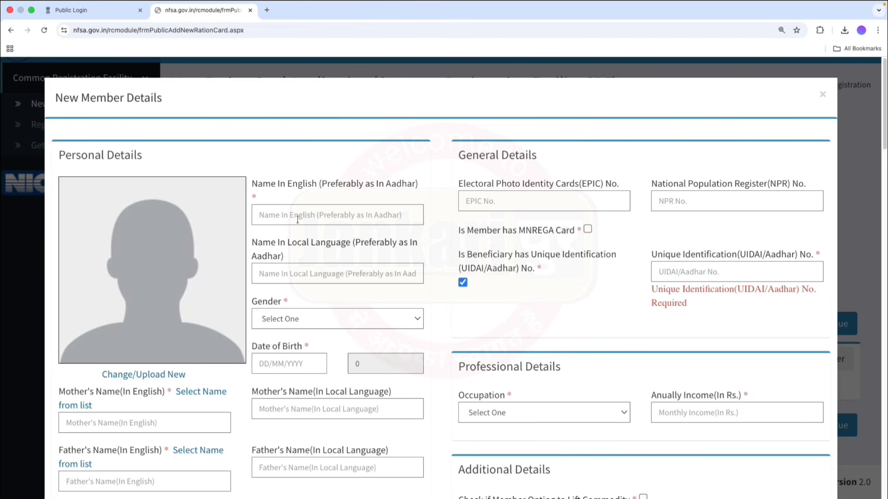
- Set the new member's gender to Male and date of birth to 10/02/2026
drag(318, 184, 431, 185)
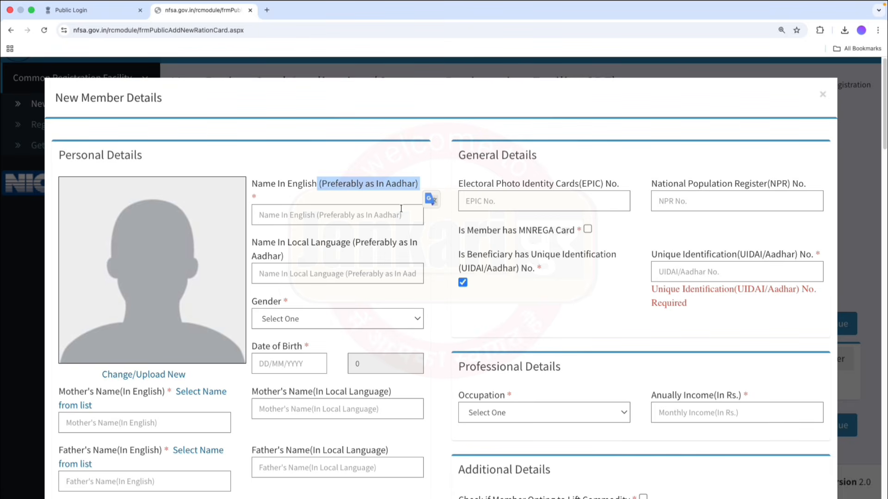
click(439, 246)
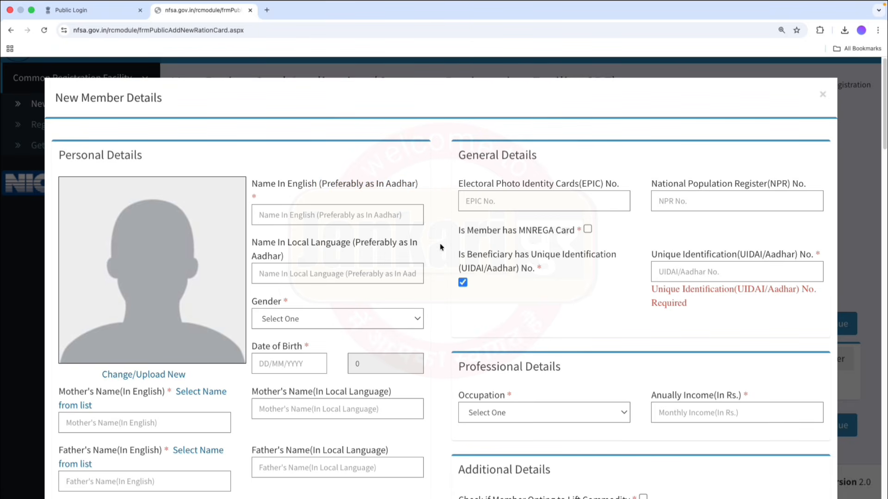
click(335, 317)
click(334, 323)
click(304, 366)
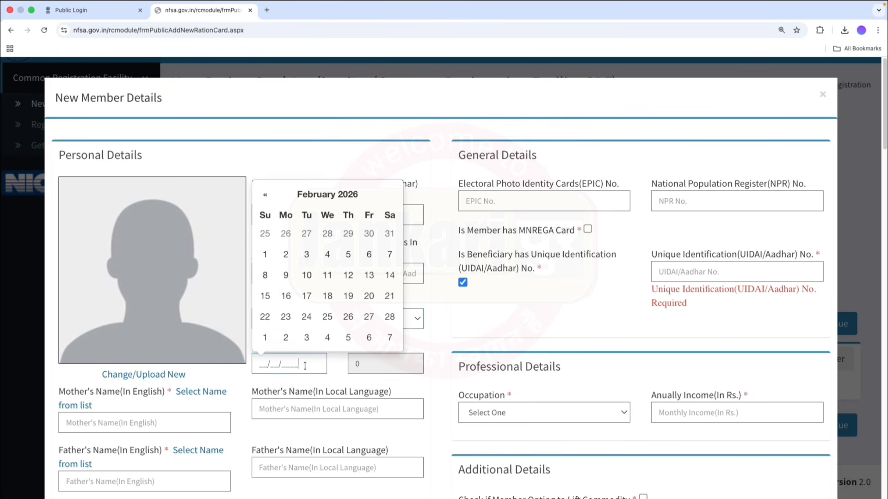
click(307, 276)
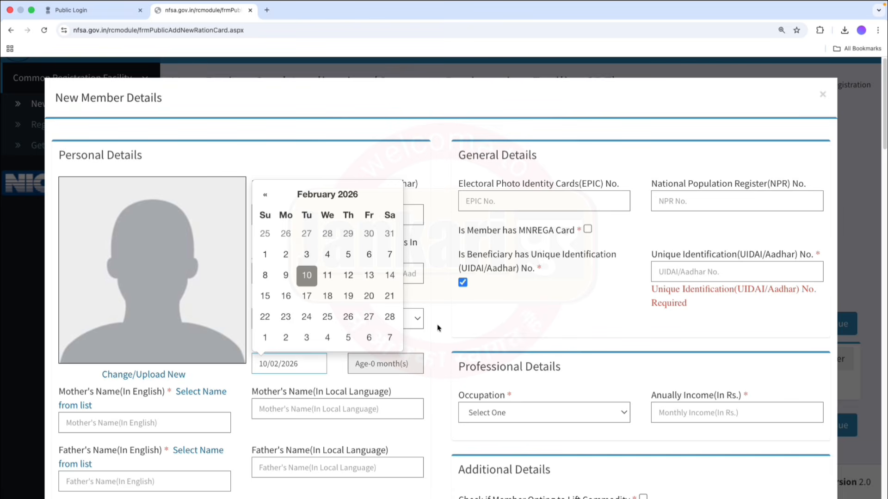
click(437, 324)
- Set the member's marital status to Never Married
scroll(279, 354, down, 5)
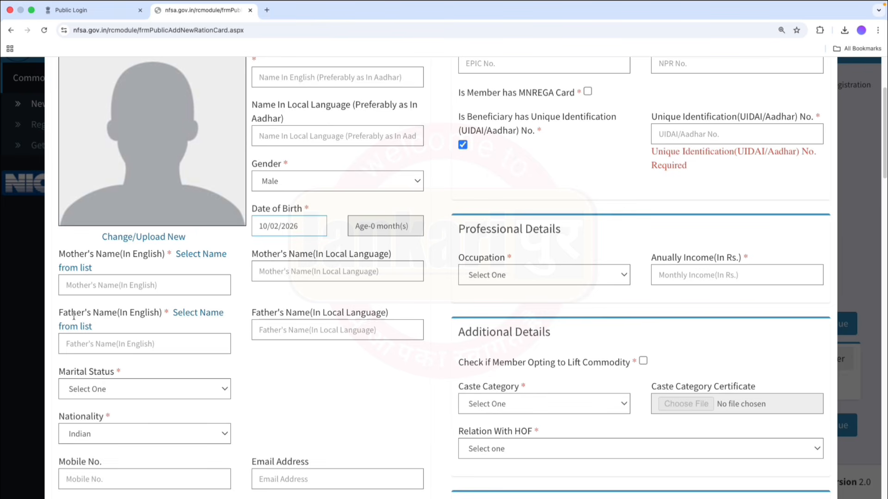
drag(74, 316, 113, 321)
click(306, 359)
scroll(315, 373, down, 4)
click(194, 316)
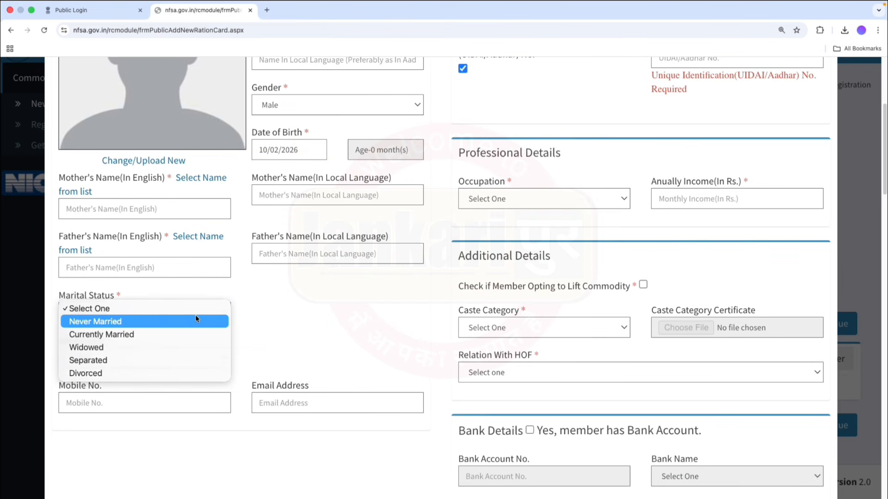
click(193, 322)
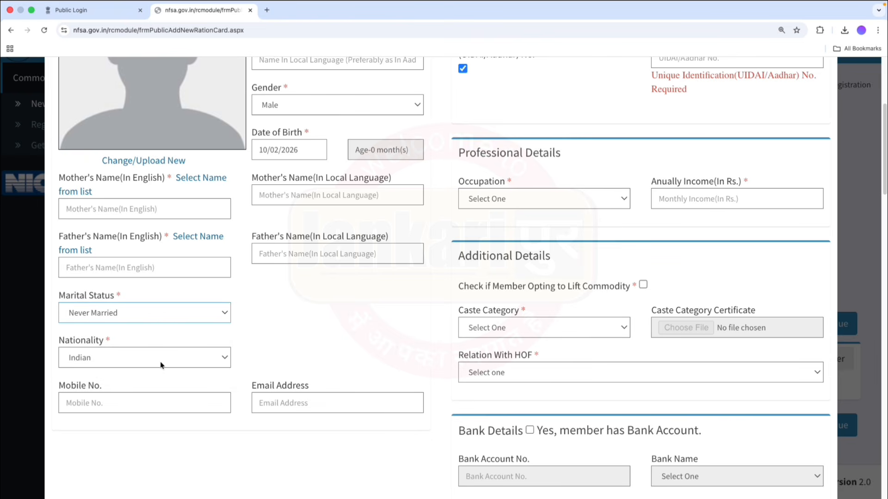
scroll(438, 315, down, 1)
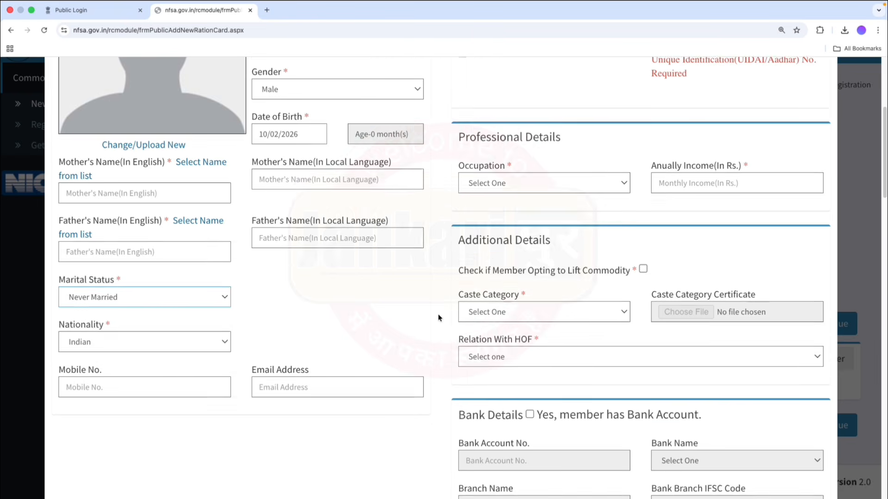
scroll(438, 315, up, 5)
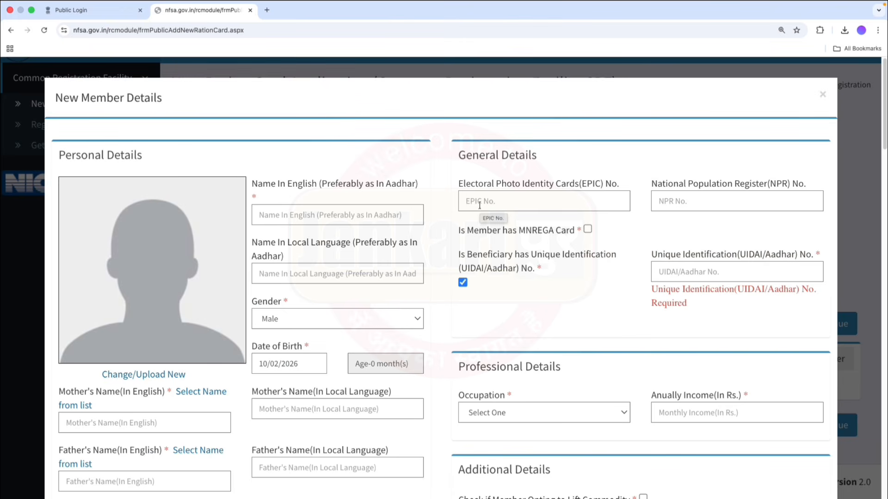
click(662, 271)
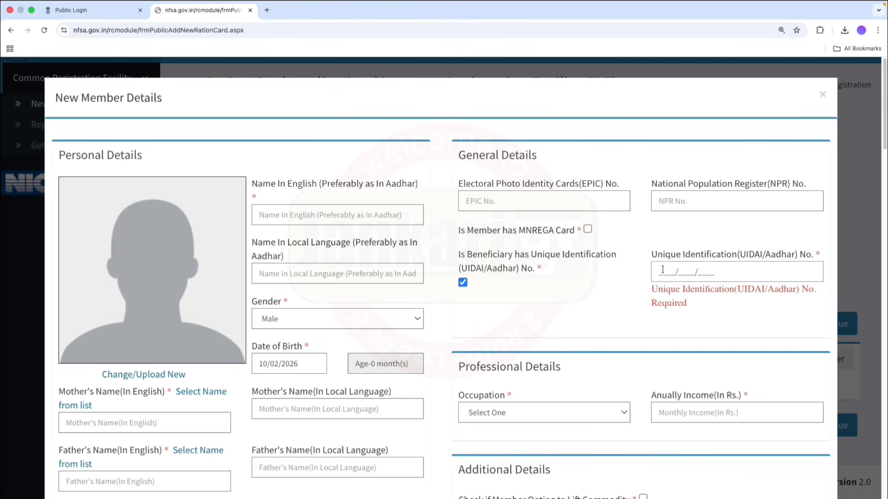
- Set the member's occupation to BARBER and annual income to 45000
scroll(598, 300, down, 7)
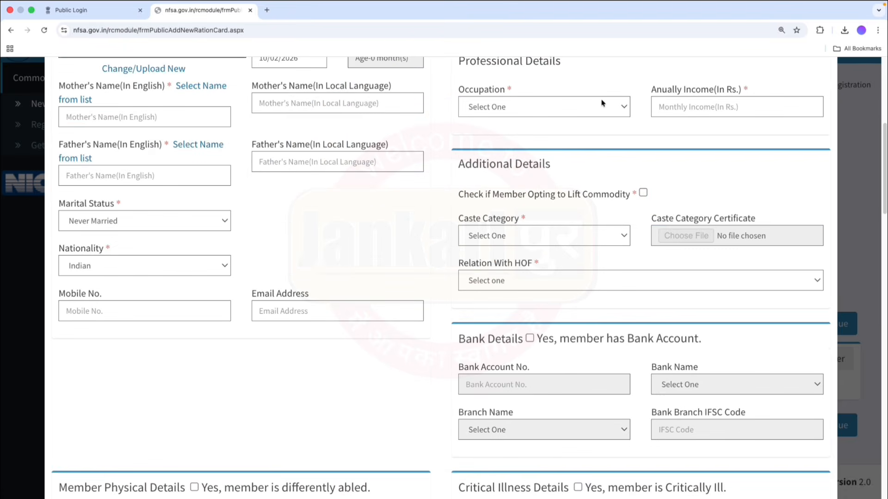
click(600, 108)
click(599, 129)
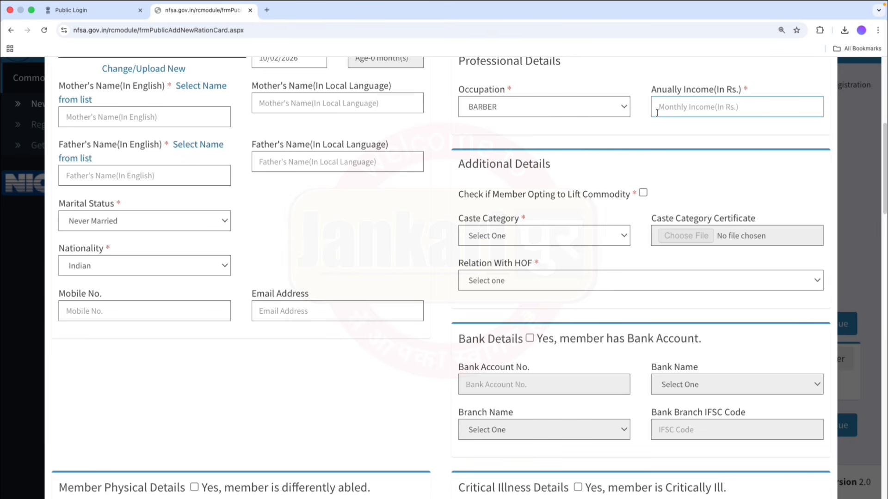
text(45000)
- Set caste category to OTHER BACKWARD CLASS and relation with head of family to SON
click(589, 233)
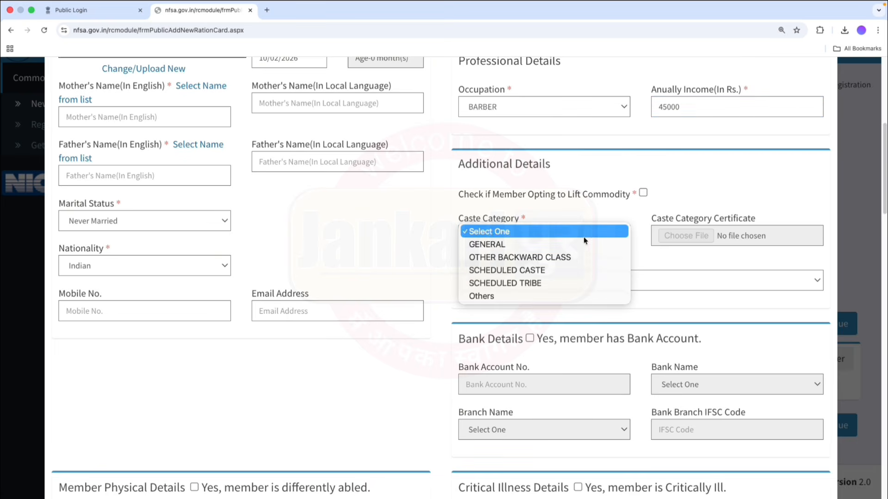
click(578, 243)
click(576, 241)
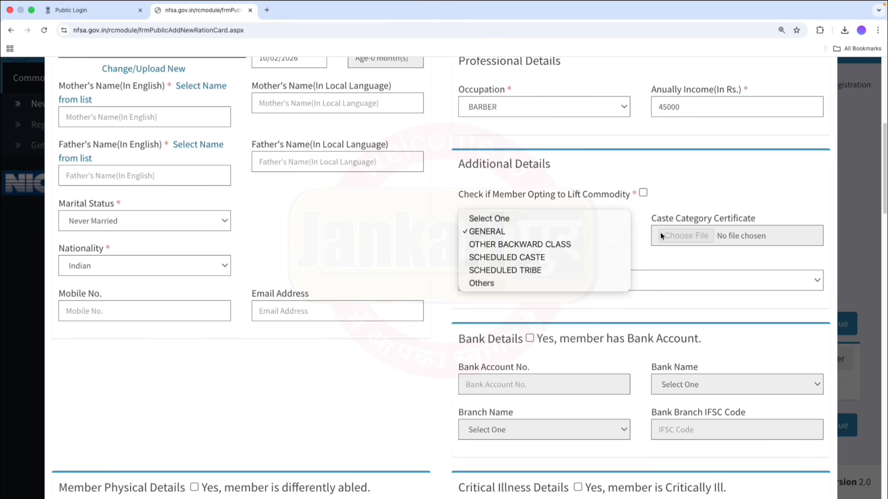
click(589, 244)
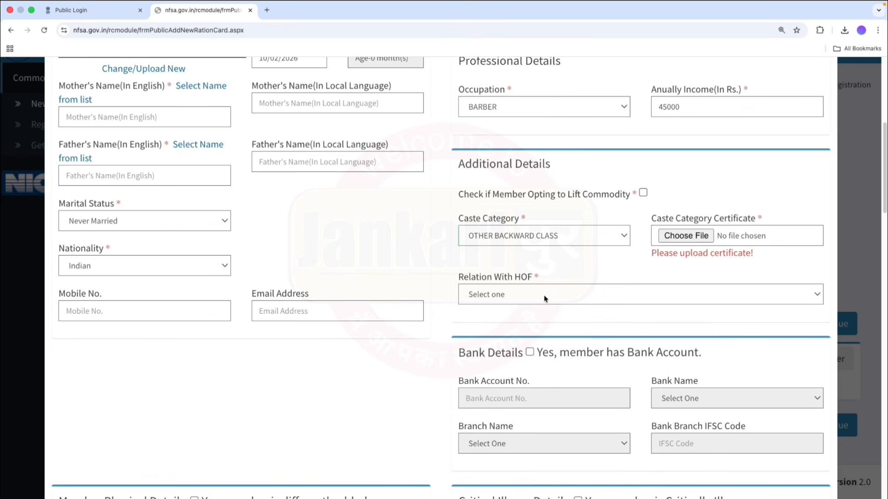
click(544, 296)
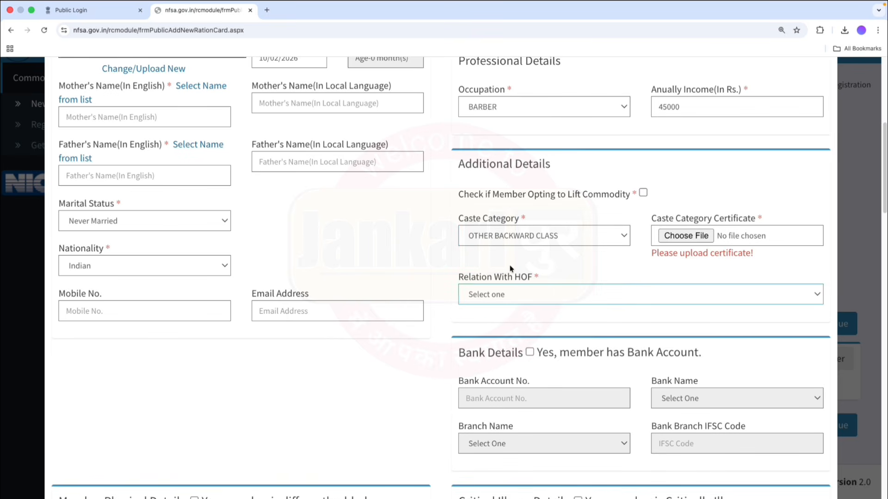
click(508, 295)
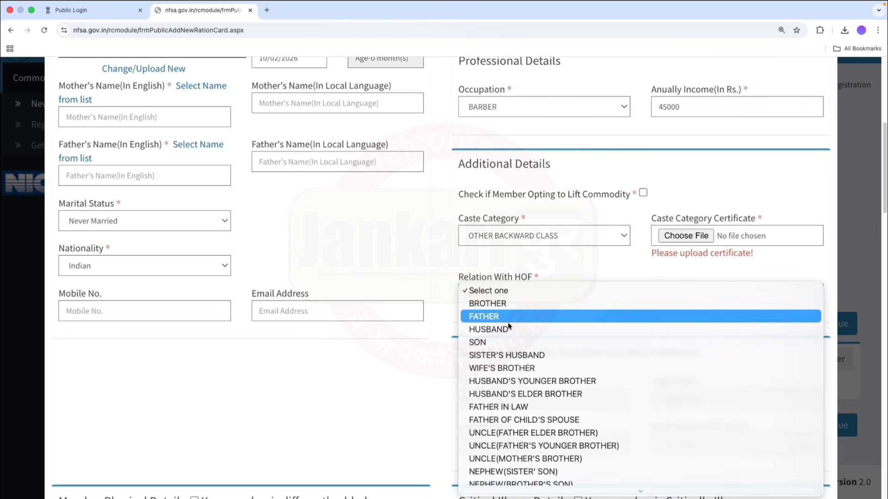
click(499, 342)
scroll(551, 278, down, 3)
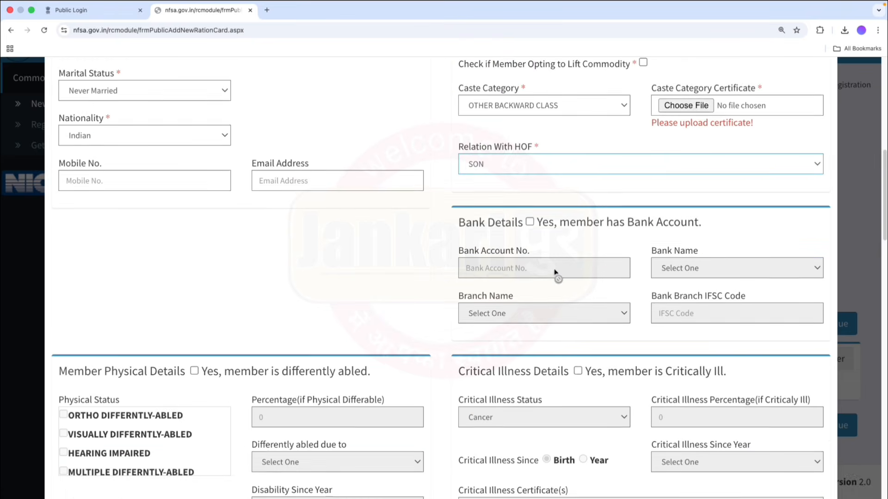
- In the member's enclosures, choose Aadhaar Card for Identity Proof and Voter Id Card for Address Proof
scroll(551, 274, down, 4)
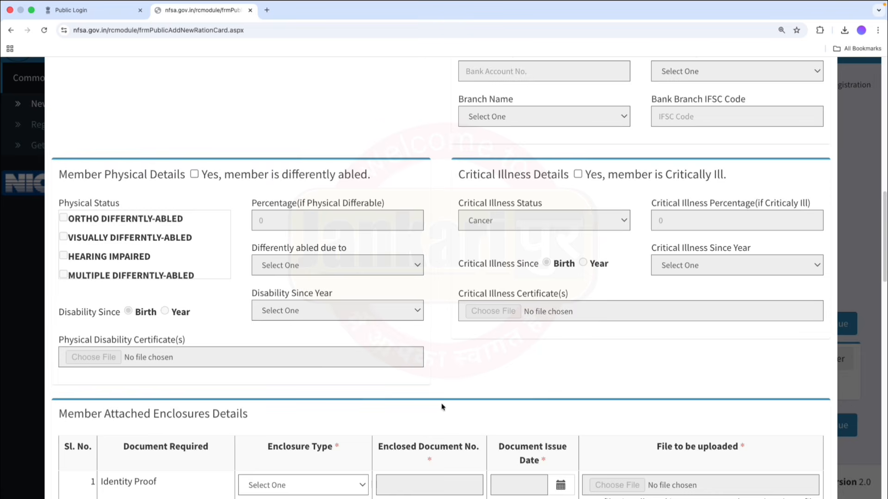
scroll(443, 406, down, 2)
scroll(444, 366, down, 3)
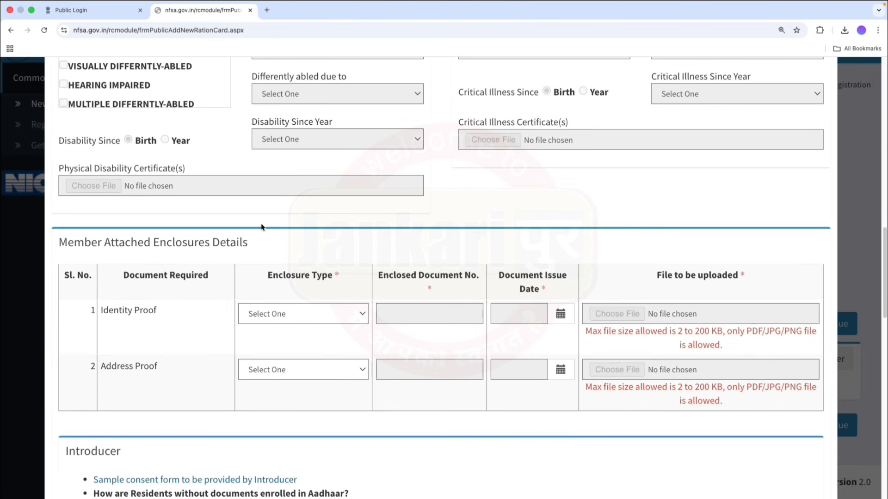
drag(60, 244, 281, 246)
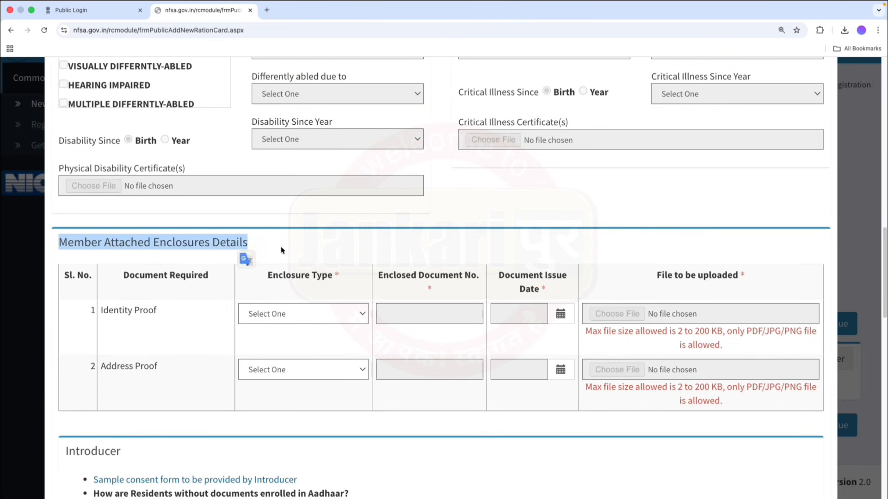
click(284, 248)
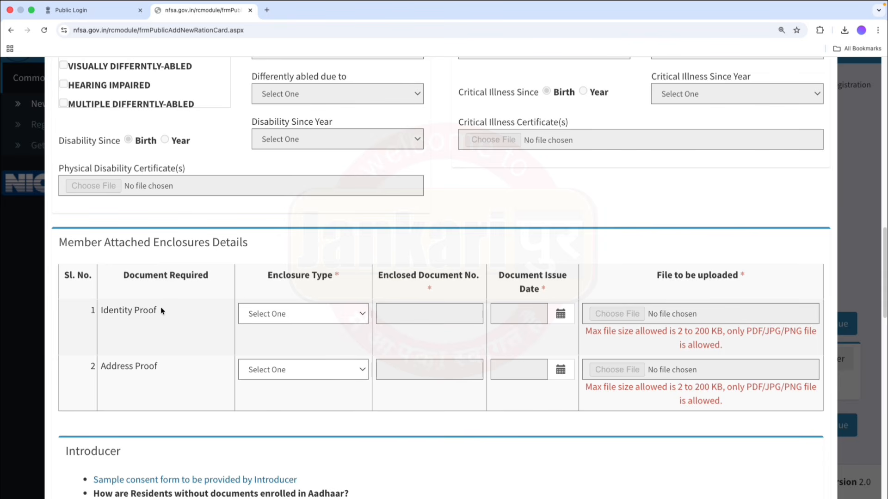
drag(163, 311, 102, 312)
click(253, 314)
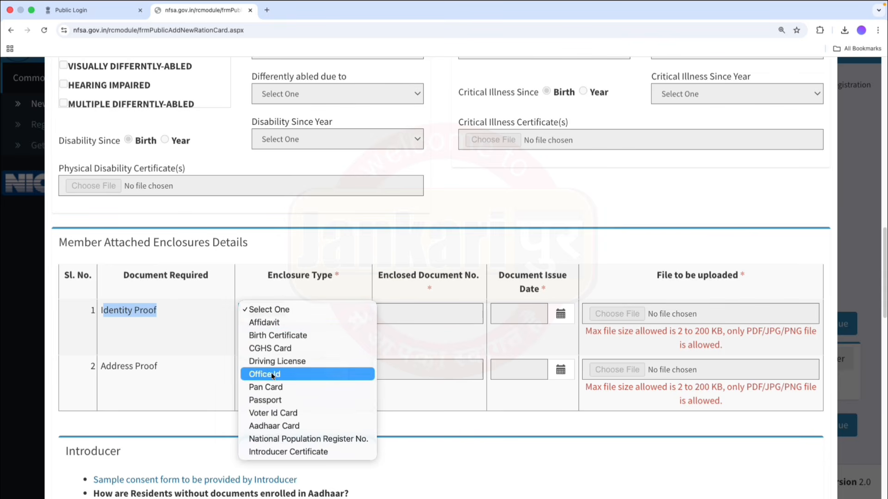
click(277, 426)
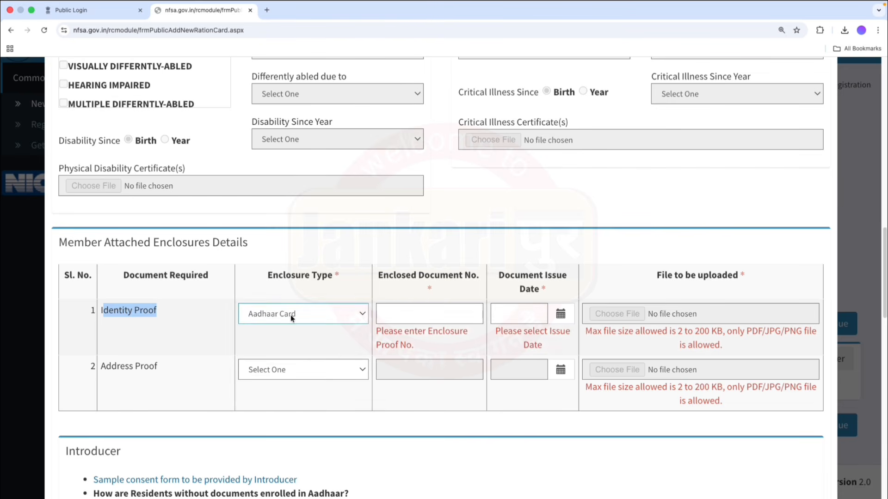
click(244, 372)
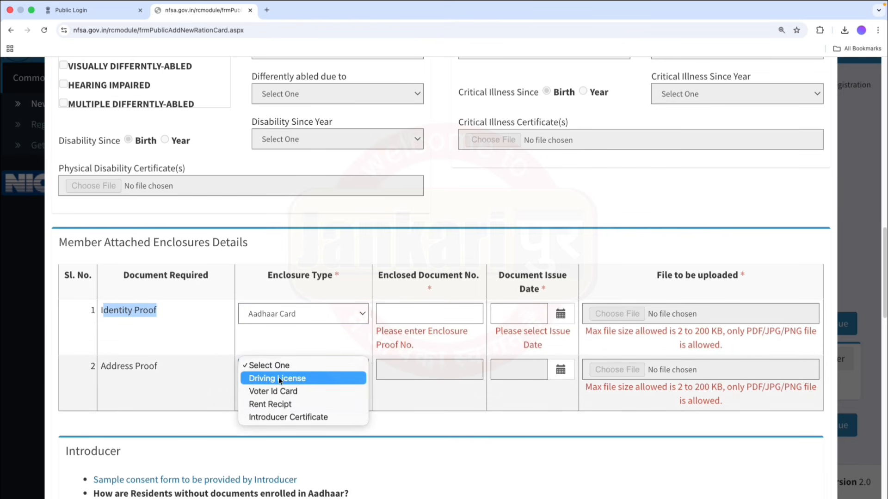
click(299, 390)
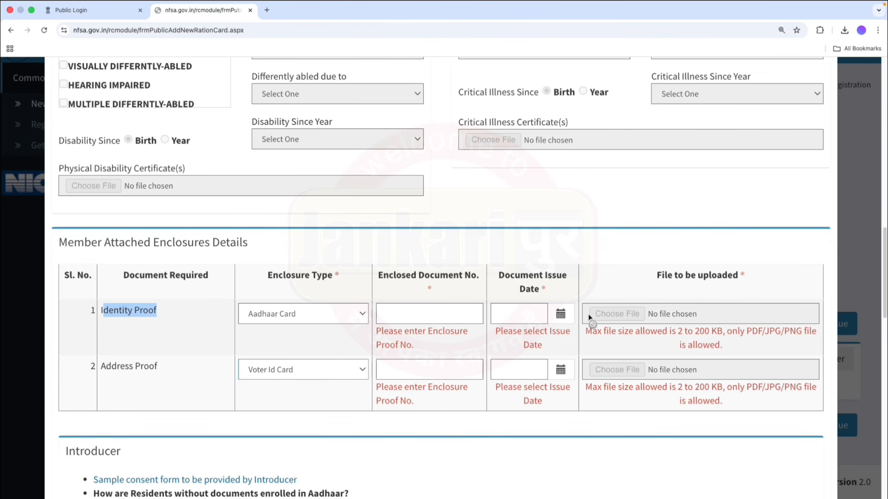
- Cancel the New Member Details form without adding the member
scroll(593, 318, down, 6)
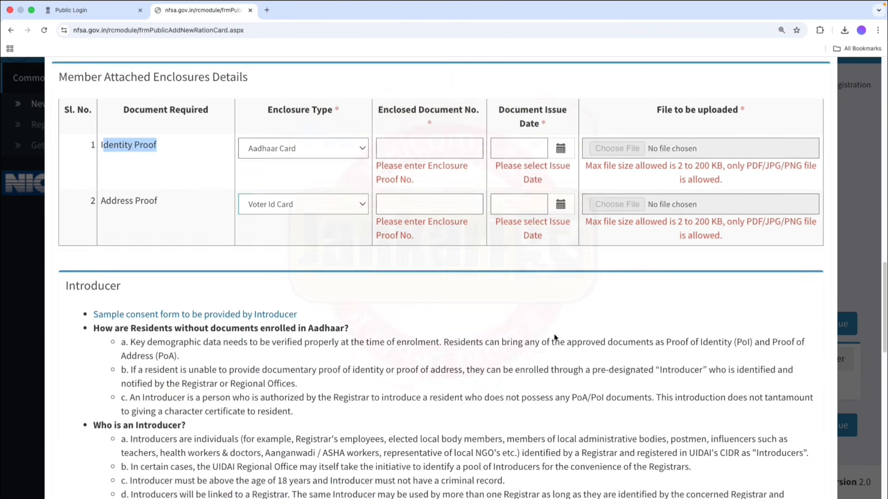
scroll(554, 332, down, 13)
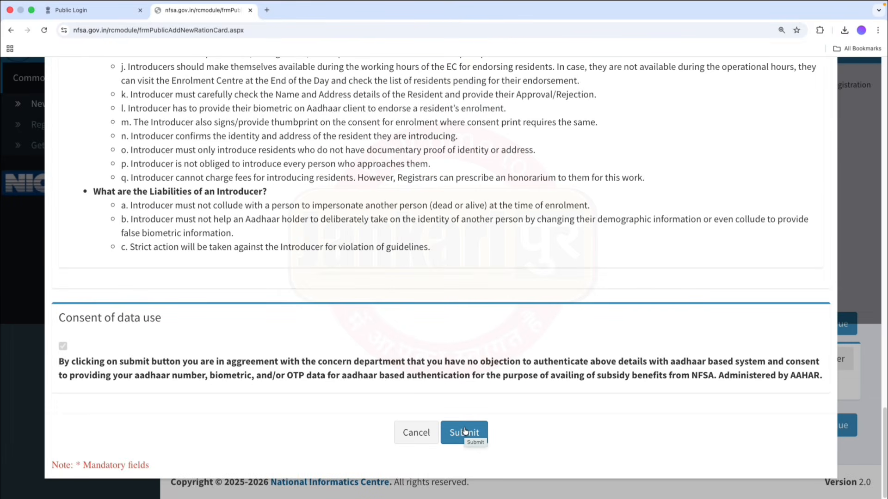
scroll(495, 363, up, 1)
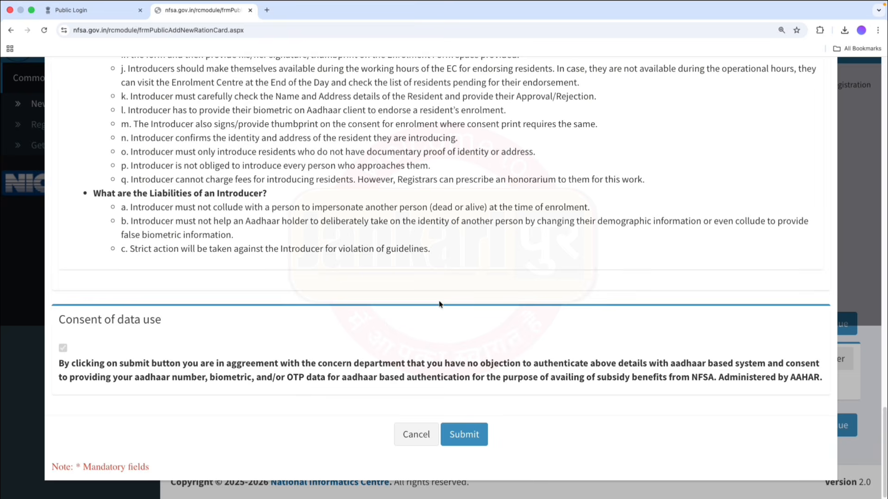
click(397, 437)
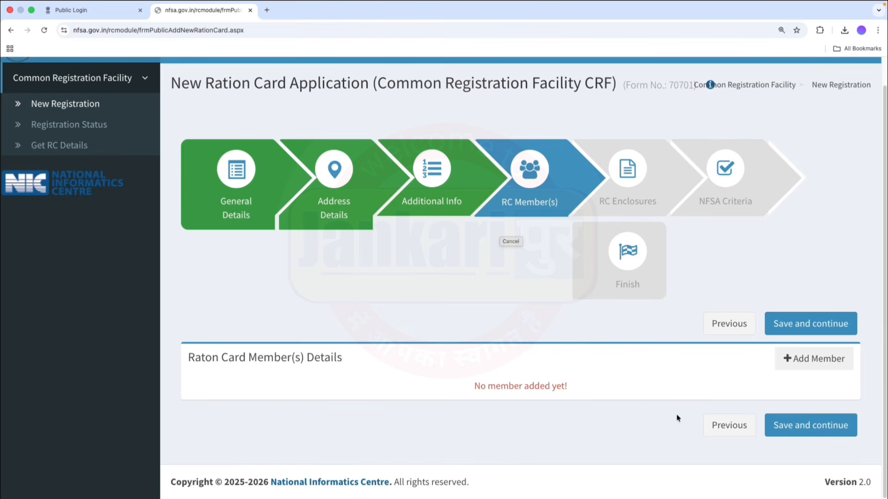
- Save the RC Member(s) step and confirm continuing without adding other members
click(804, 426)
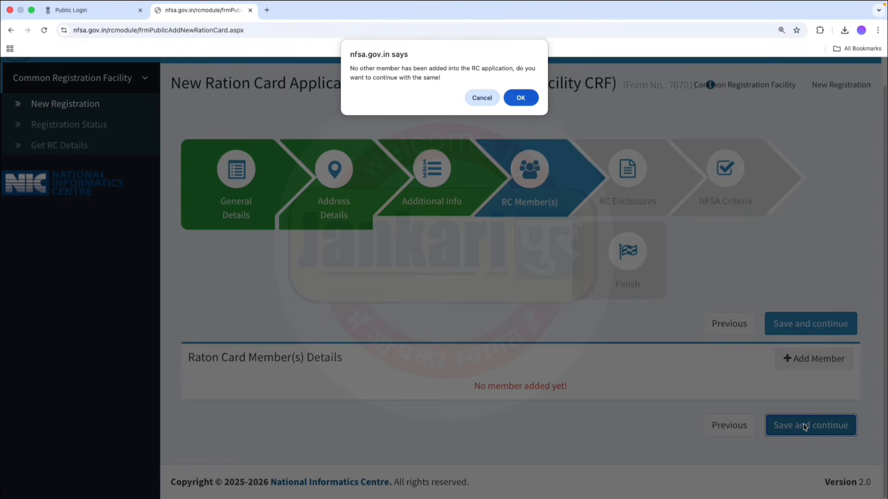
click(532, 100)
scroll(567, 251, down, 3)
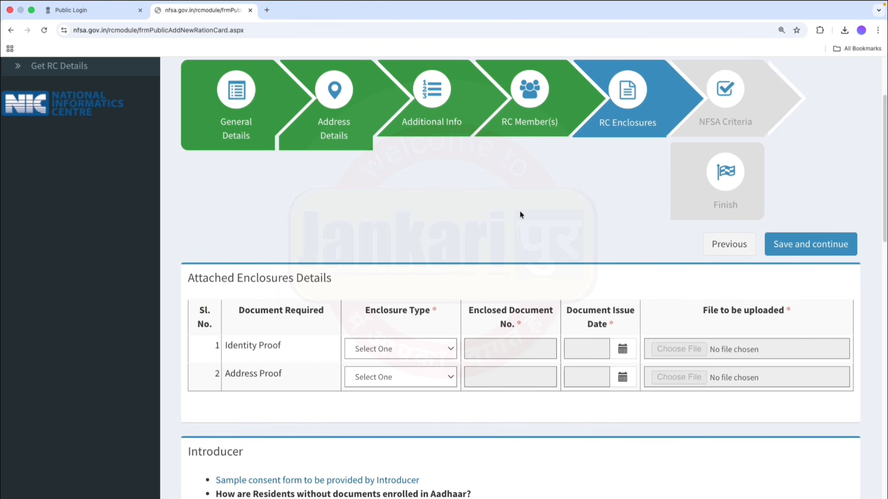
scroll(519, 212, down, 1)
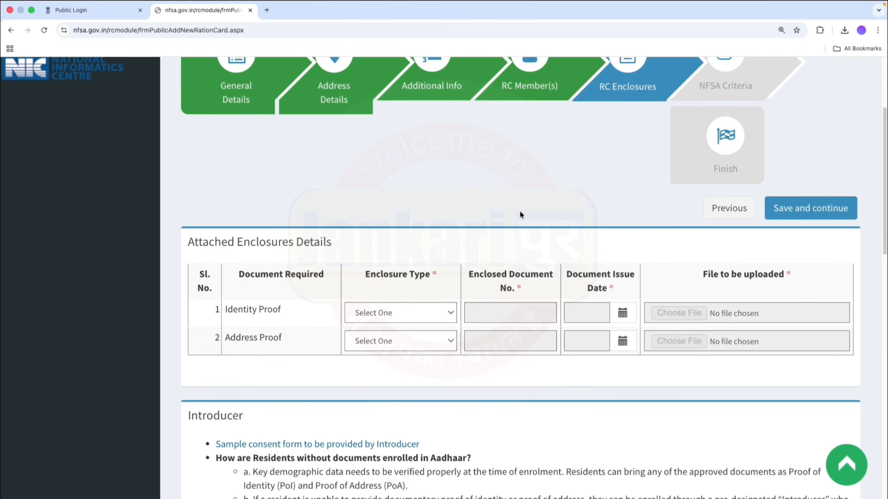
scroll(520, 211, down, 1)
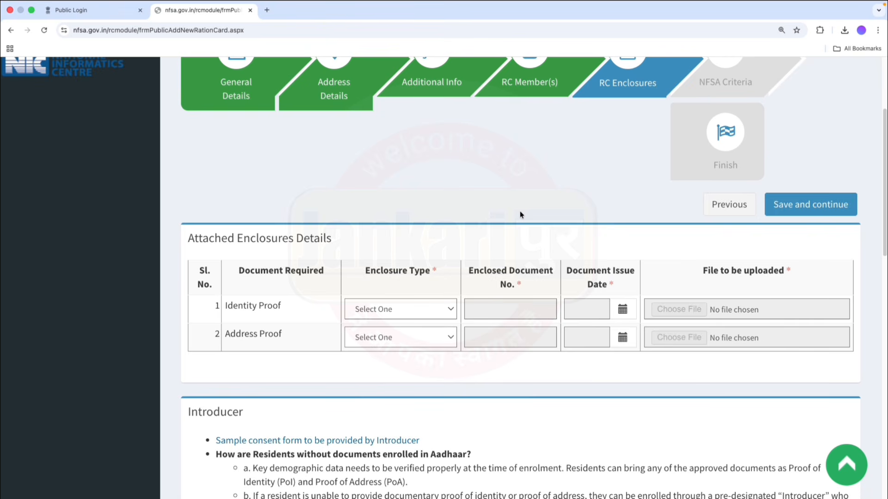
scroll(520, 211, up, 1)
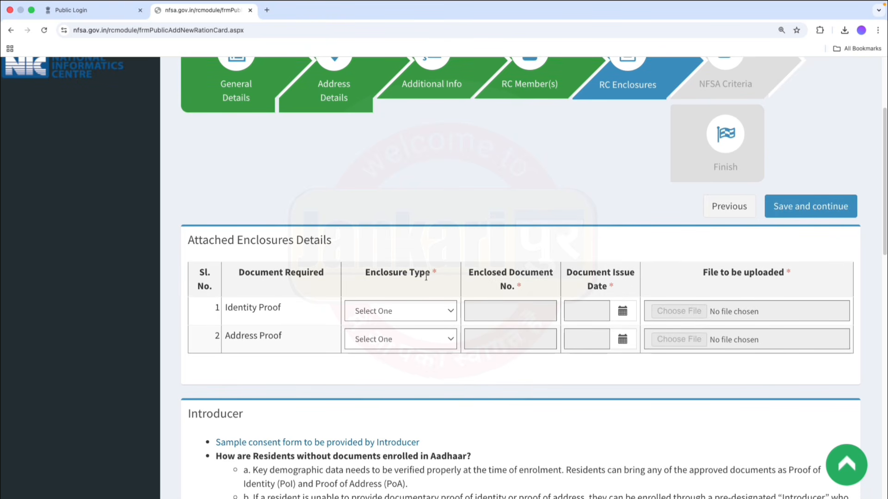
- In the RC Enclosures table, select Aadhaar Card as Identity Proof and Voter Id Card as Address Proof
drag(284, 304, 225, 307)
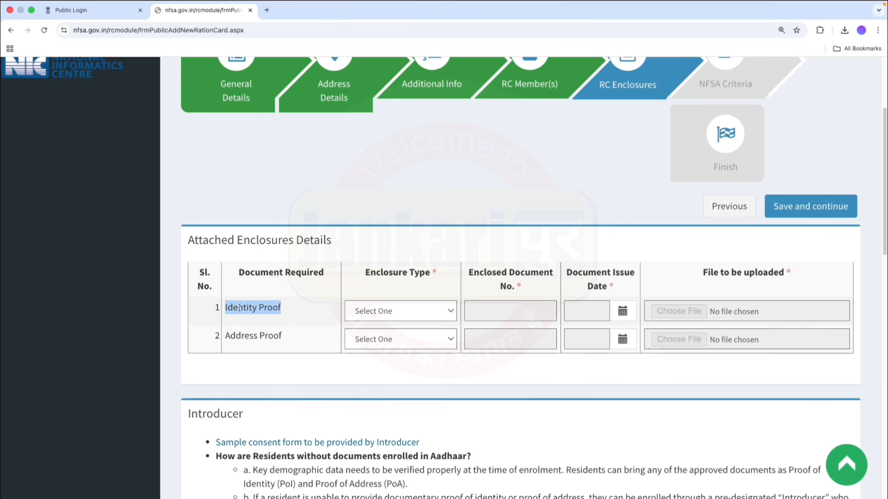
click(399, 314)
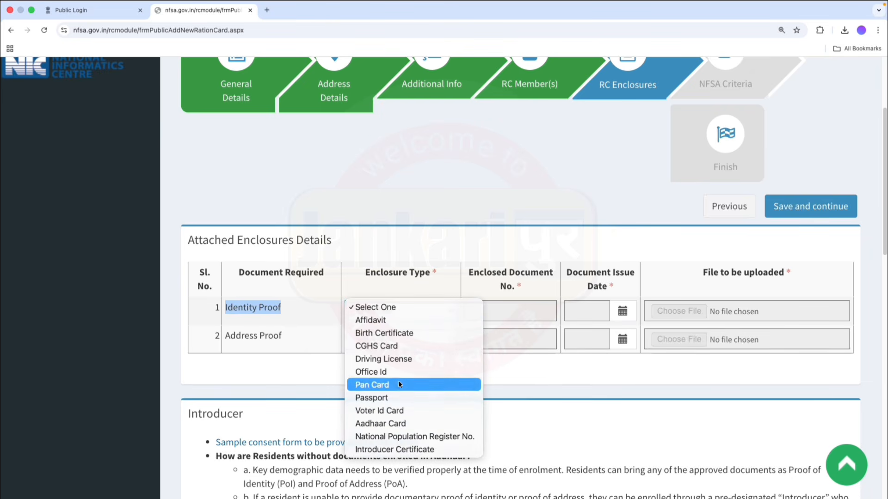
click(394, 423)
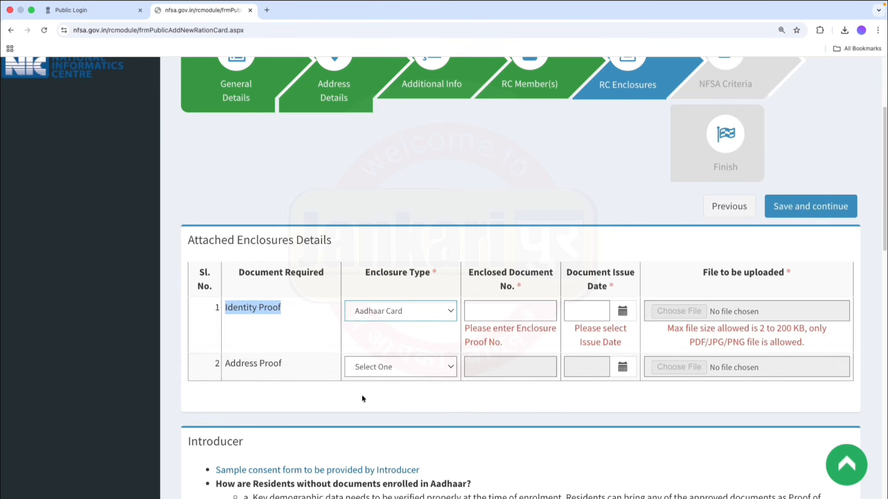
click(351, 372)
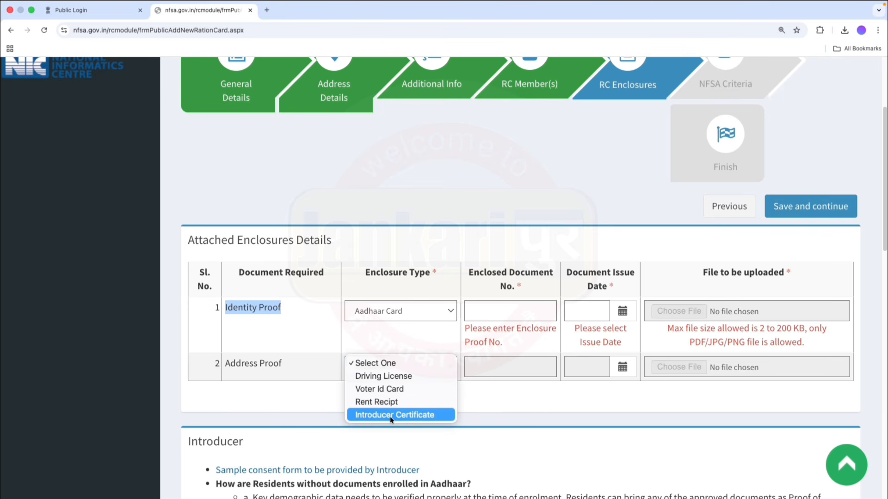
click(395, 390)
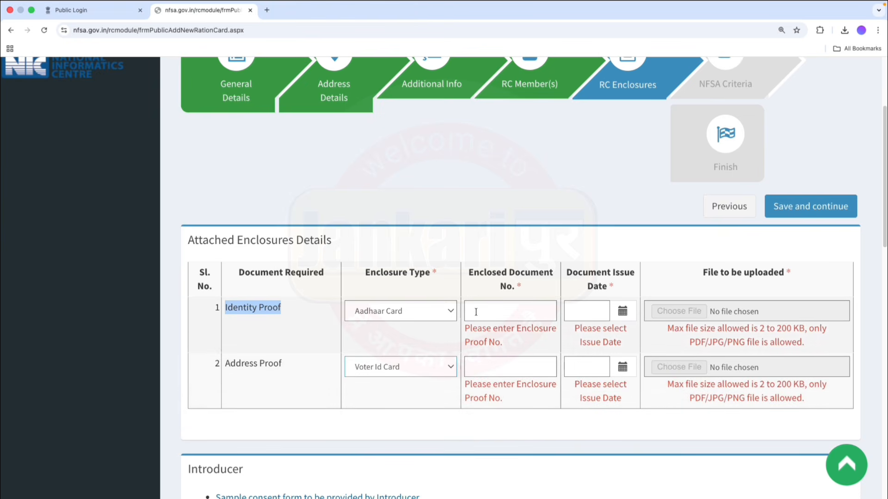
click(476, 312)
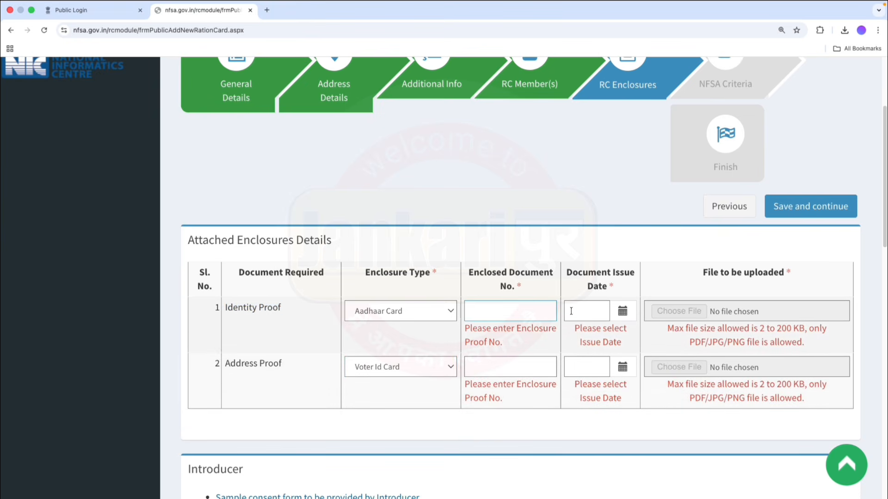
click(571, 311)
click(552, 254)
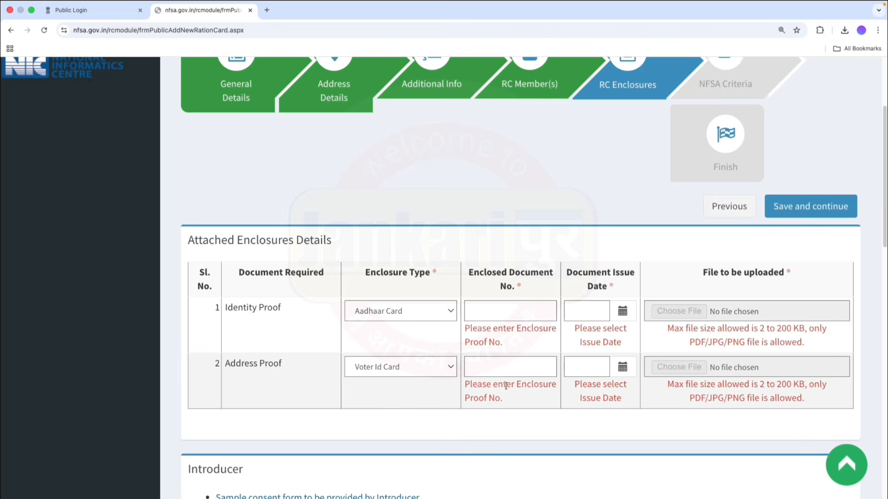
scroll(505, 385, down, 8)
scroll(530, 176, down, 7)
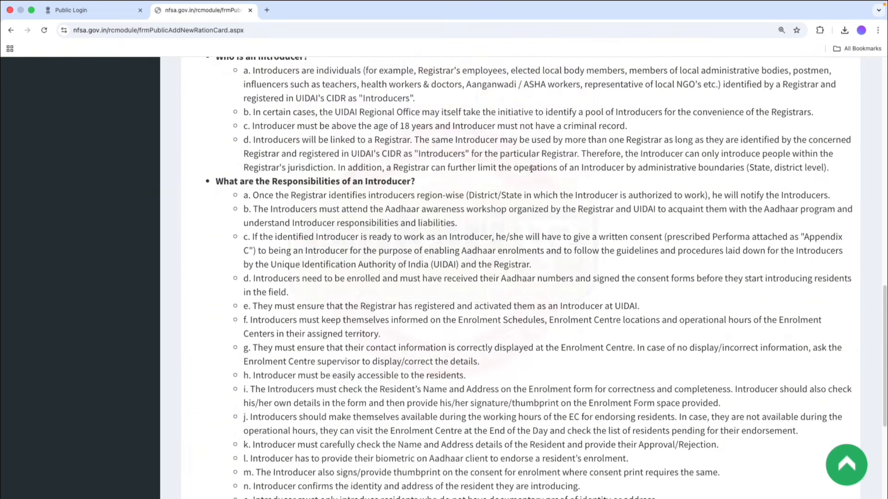
scroll(532, 165, down, 2)
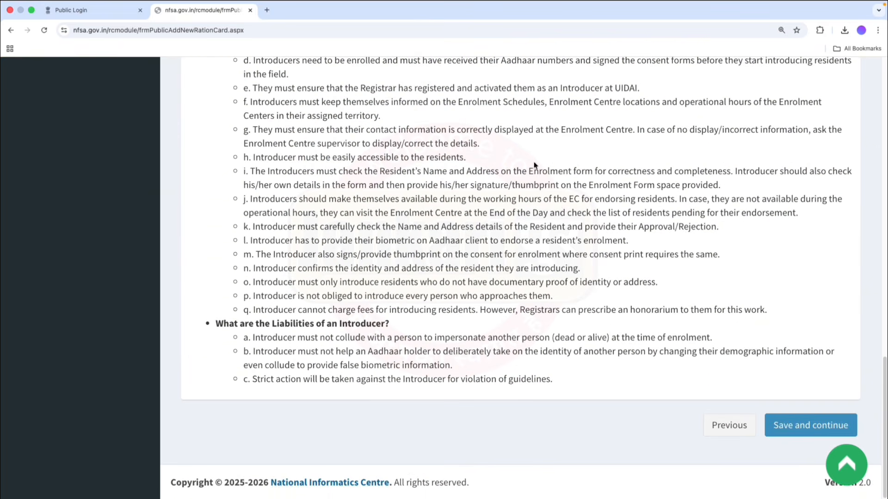
- Save the enclosures and review the telephone and Computer/Laptop questions on the NFSA Criteria step
click(799, 430)
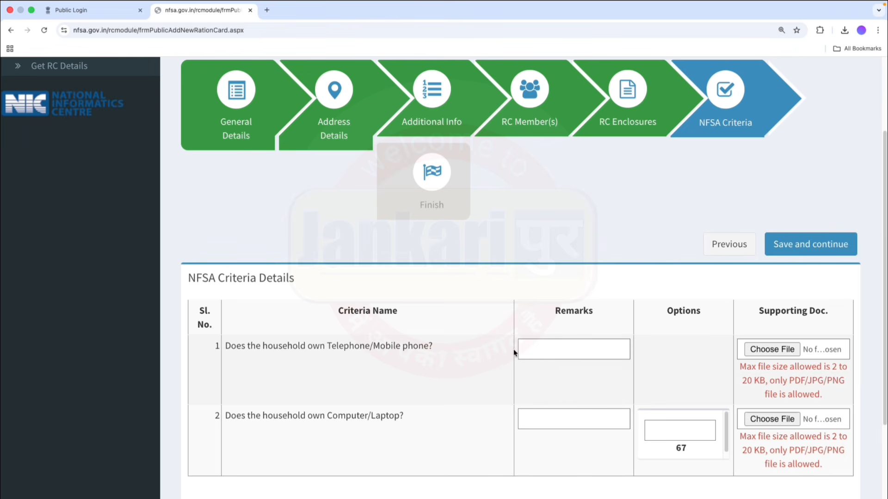
scroll(649, 306, down, 3)
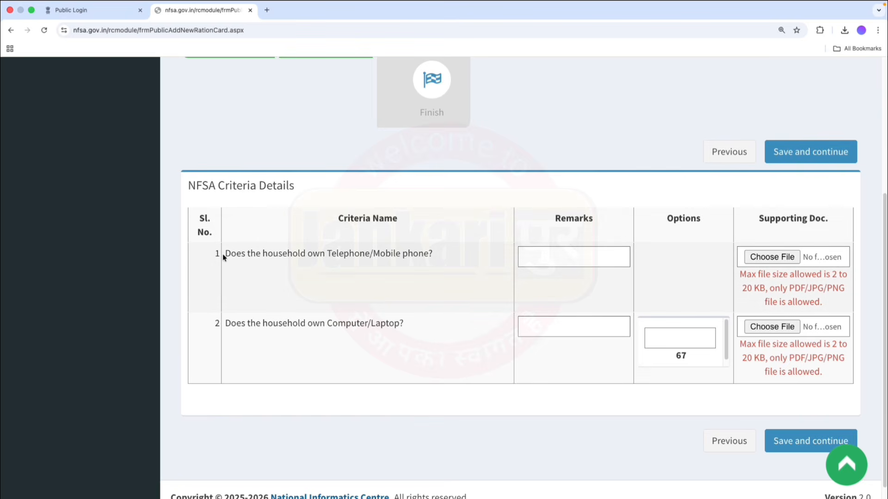
drag(225, 255, 426, 255)
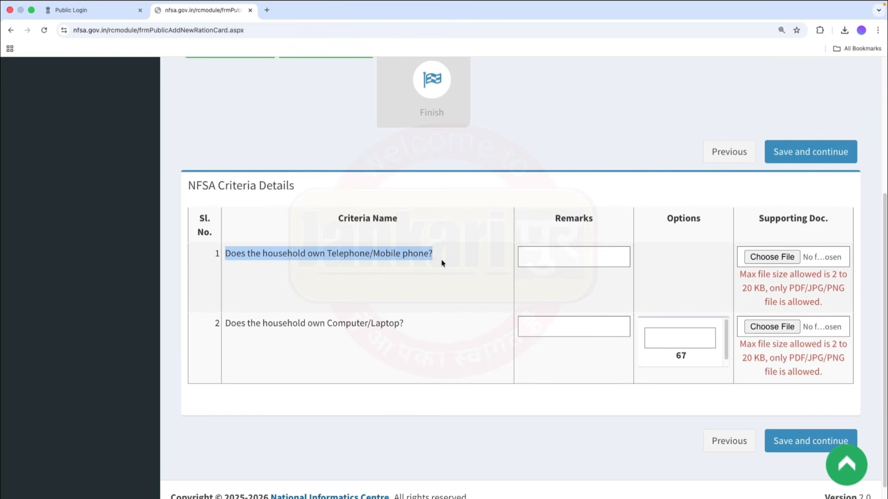
click(441, 263)
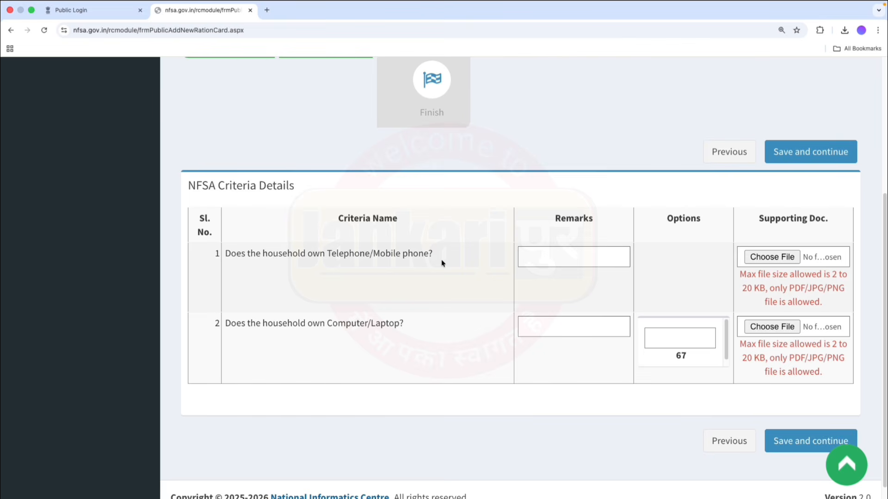
drag(278, 253, 435, 255)
click(533, 257)
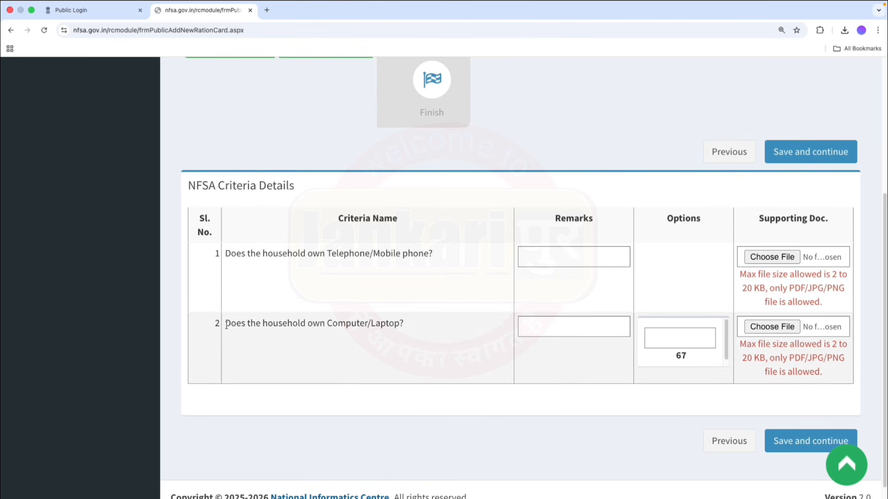
drag(226, 325, 421, 329)
click(423, 325)
- Save the criteria, pick the household's home fair price shop, and save the final application
click(795, 443)
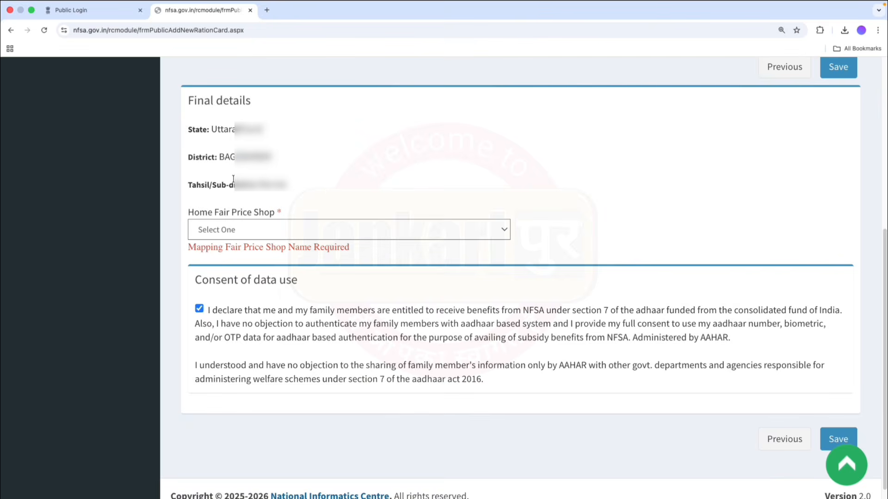
click(212, 231)
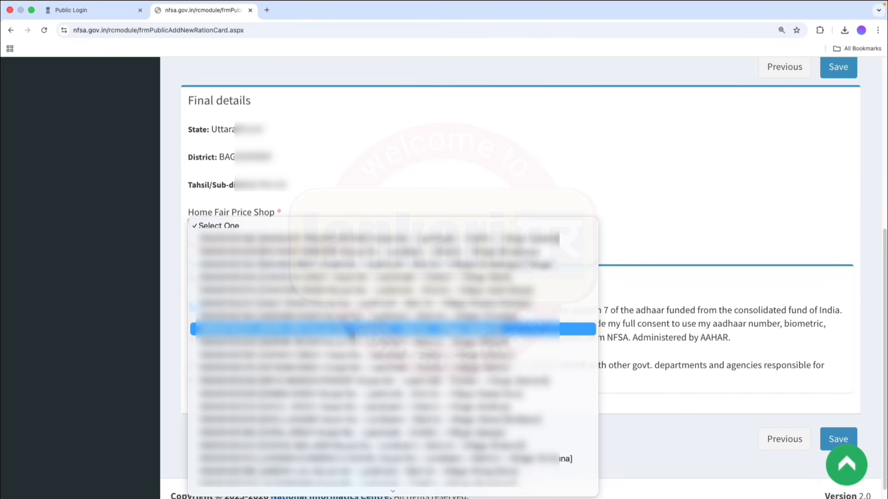
click(351, 332)
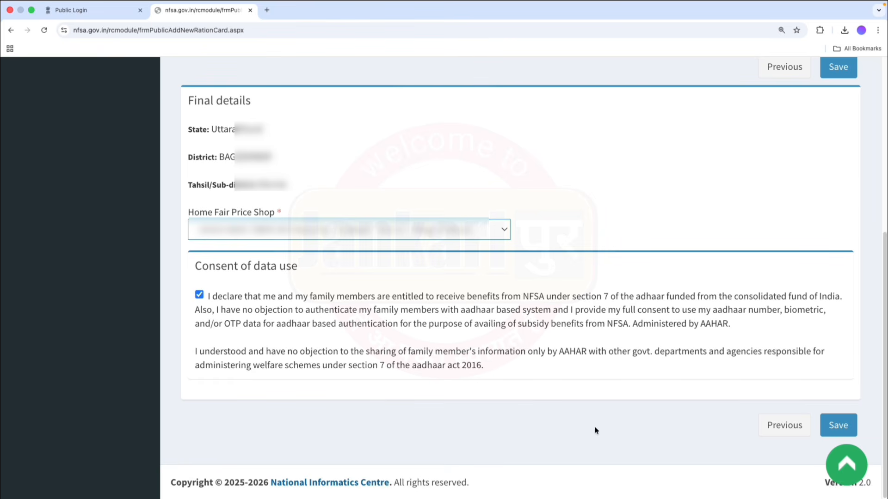
click(838, 426)
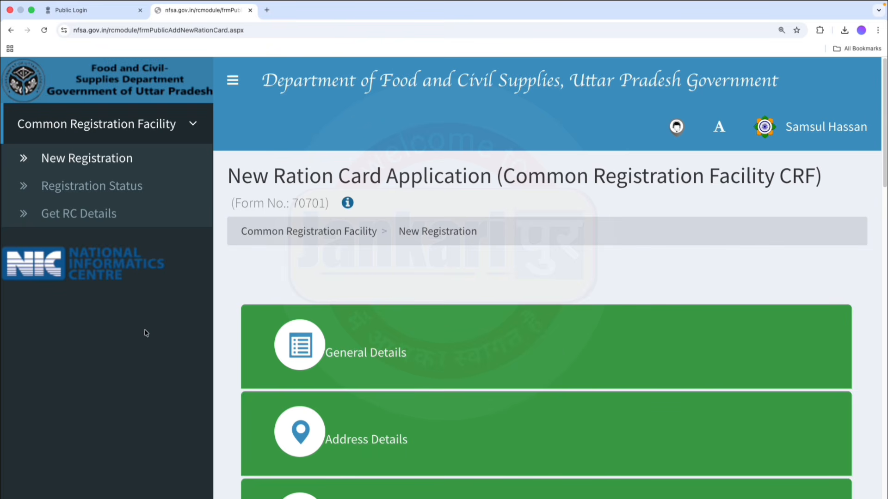
- Open the Ration Card Applications status page and view the Draft Applications list
click(67, 192)
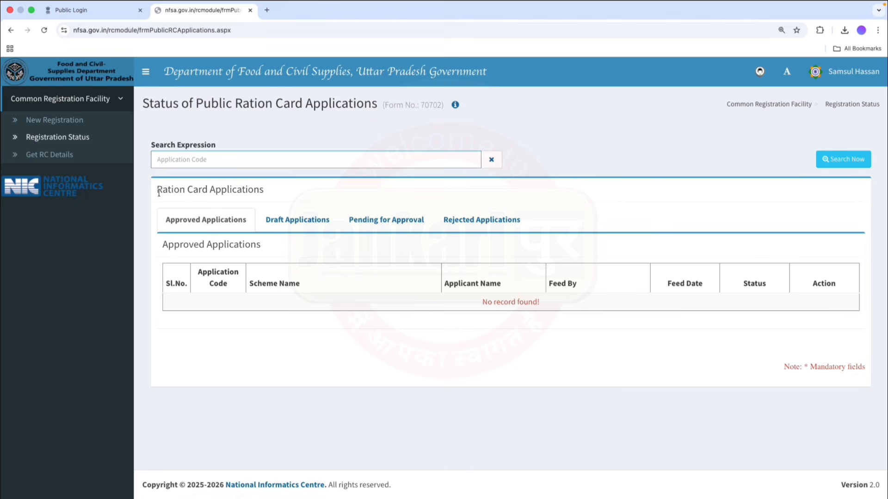
drag(157, 190, 246, 194)
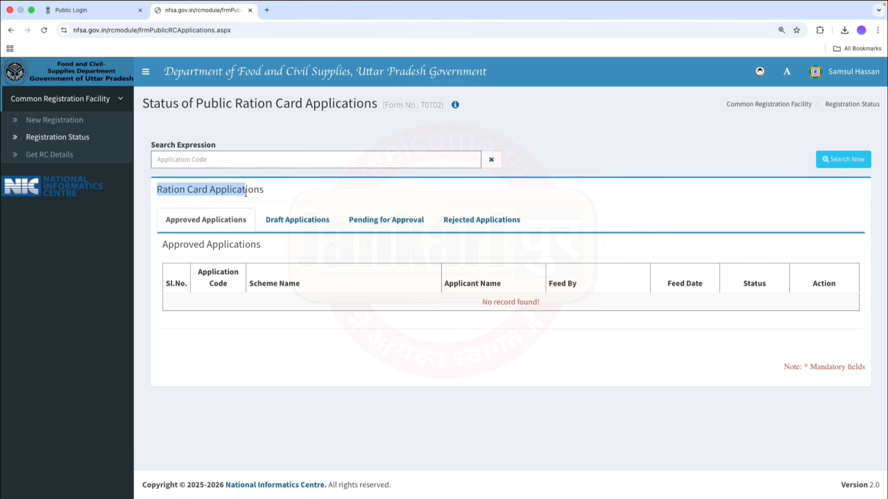
click(356, 188)
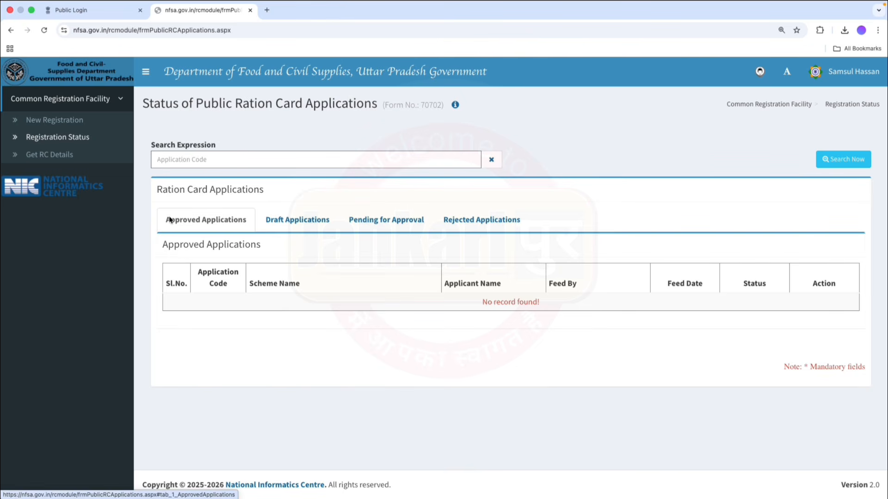
drag(167, 219, 206, 221)
click(293, 221)
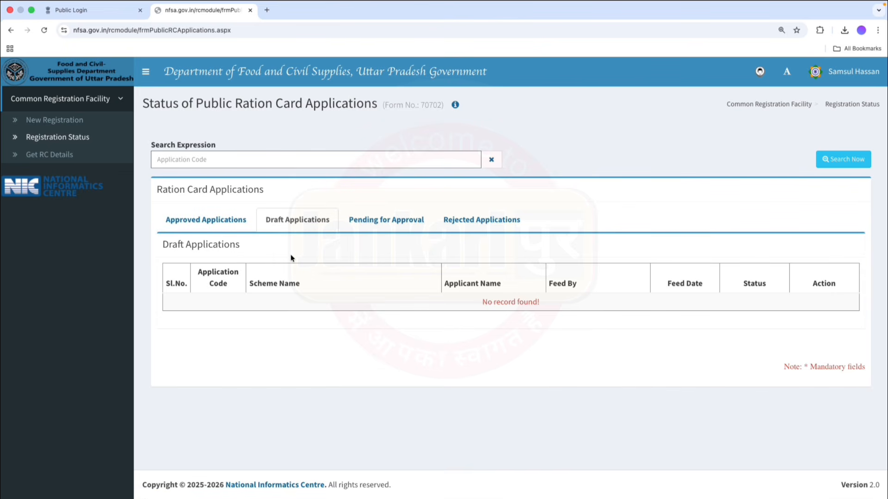
- Verify the Antyodaya Anna Yojana record shows Pending for Approval, then return to Approved Applications
click(373, 222)
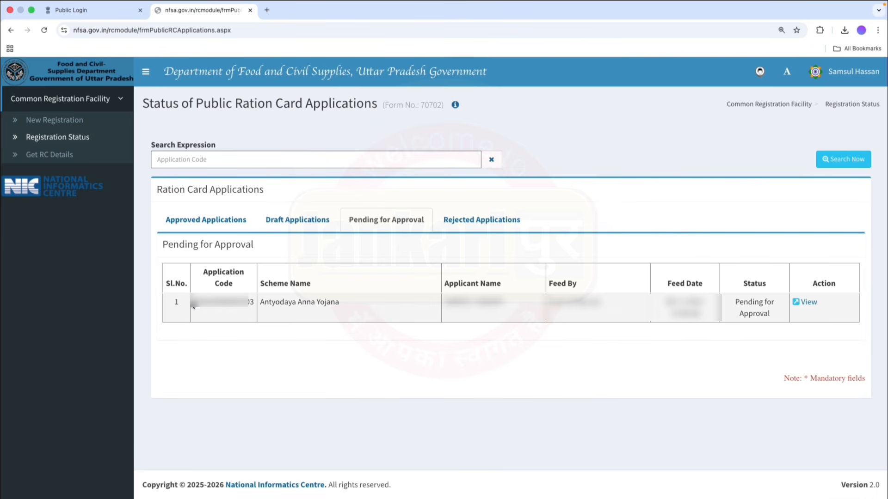
drag(193, 301, 333, 310)
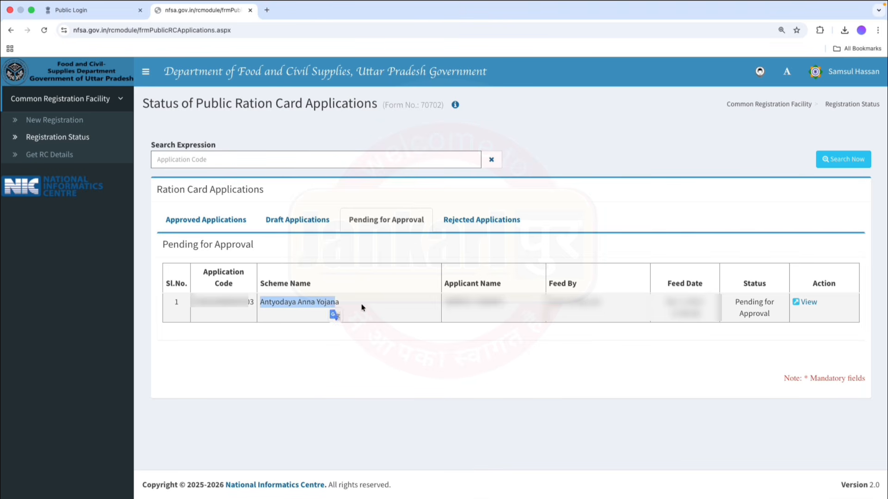
click(332, 310)
drag(448, 301, 488, 303)
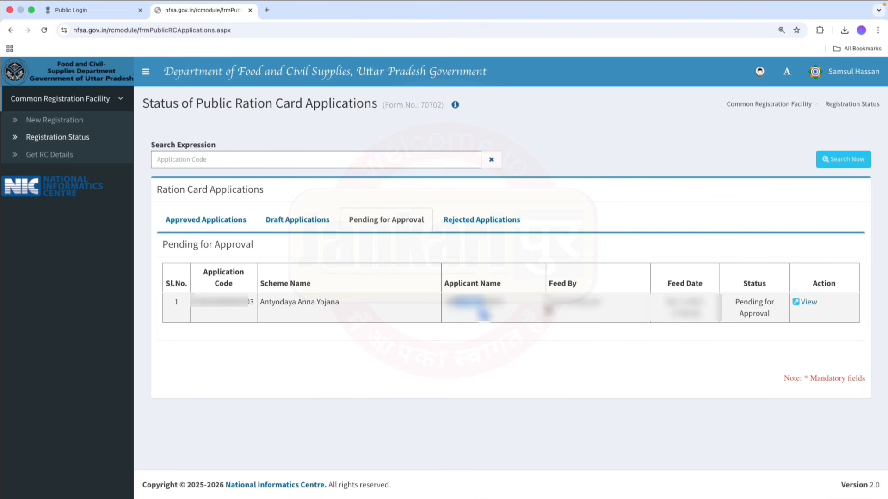
drag(549, 302, 771, 312)
click(664, 303)
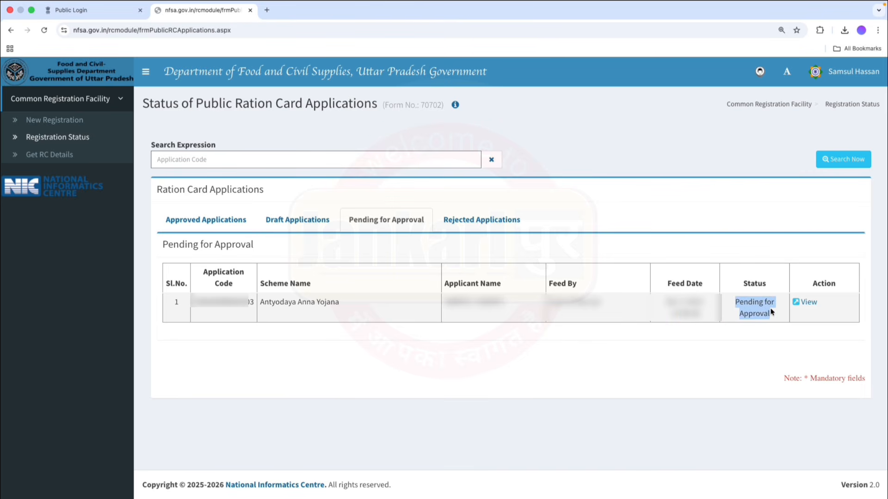
click(732, 352)
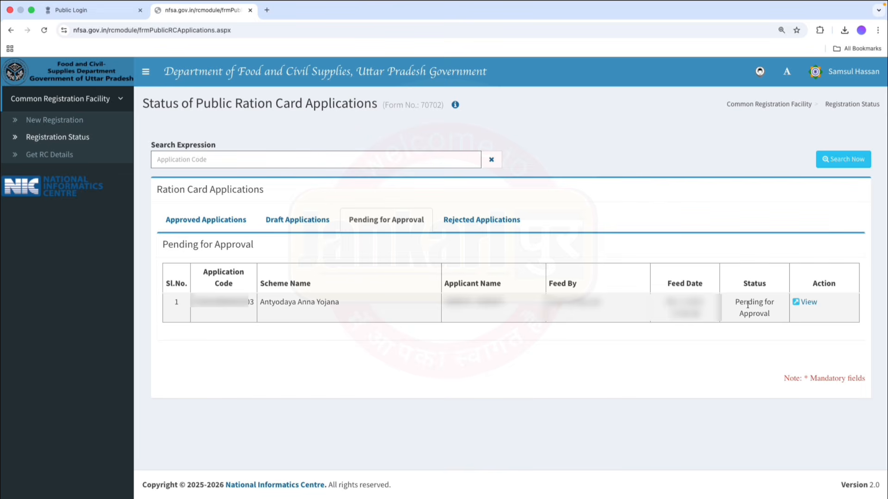
click(223, 231)
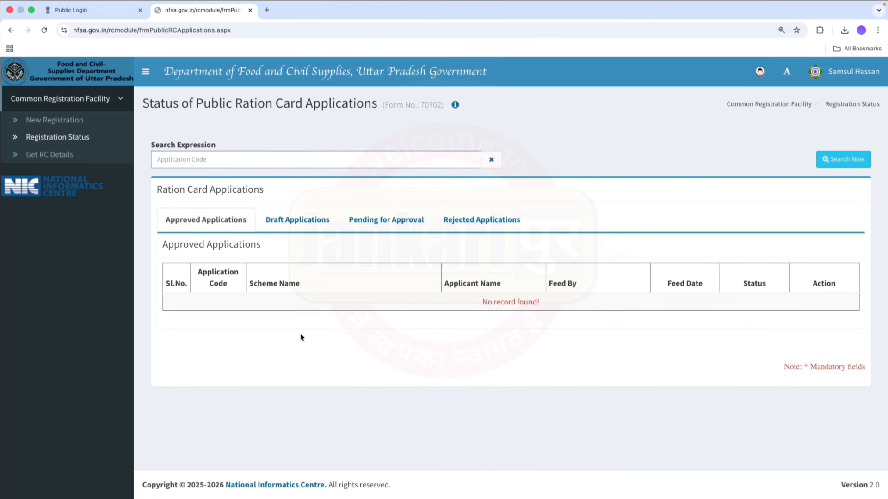